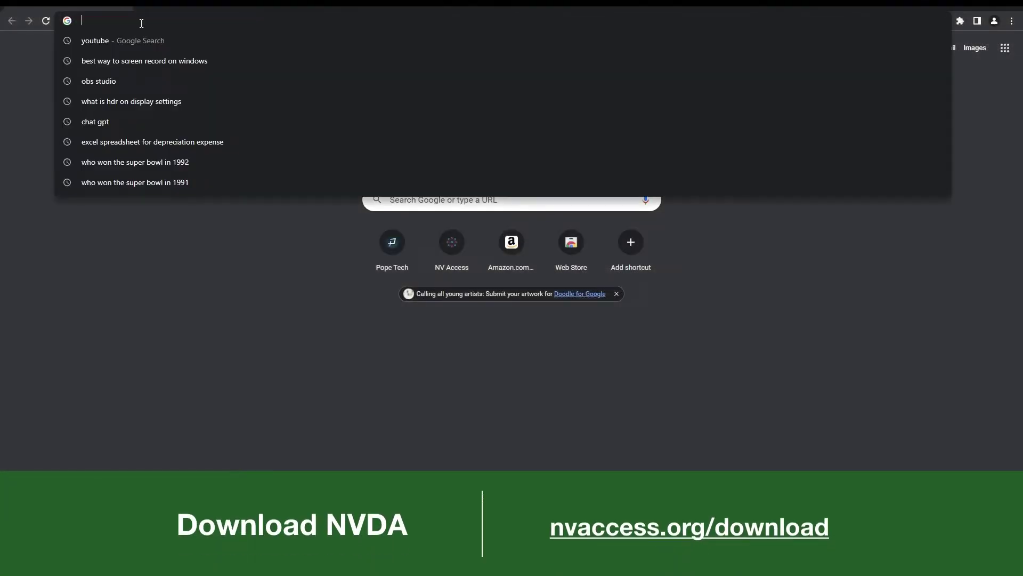
{"action": "type", "text": "nvaccess.org"}
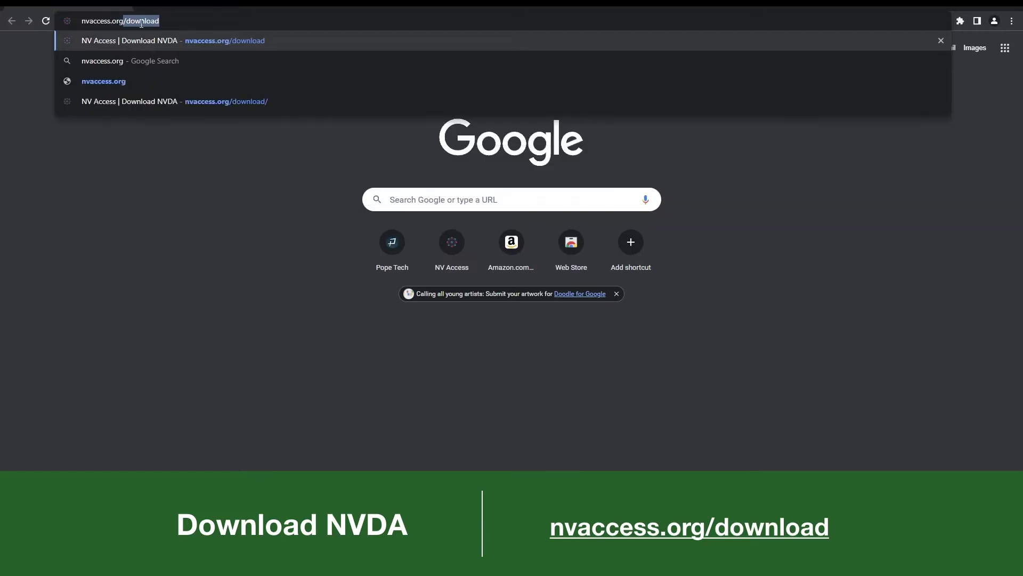
{"action": "type", "text": "/download"}
- Load nvaccess.org/download, then download and run the NVDA 2022.4 installer
{"action": "key", "text": "Return"}
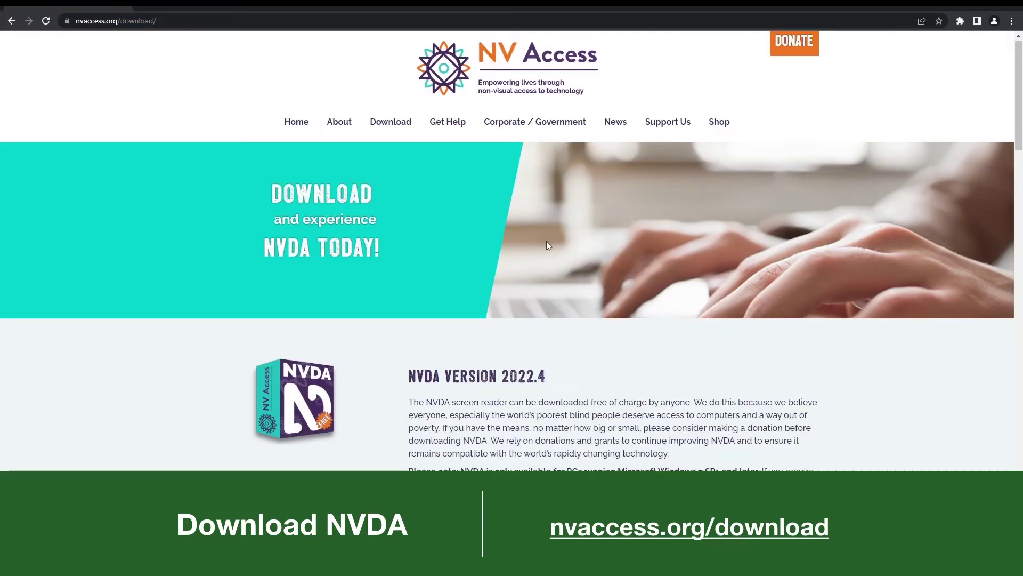
{"action": "scroll", "coordinate": [512, 287], "scroll_direction": "down", "scroll_amount": 10}
{"action": "scroll", "coordinate": [512, 288], "scroll_direction": "down", "scroll_amount": 3}
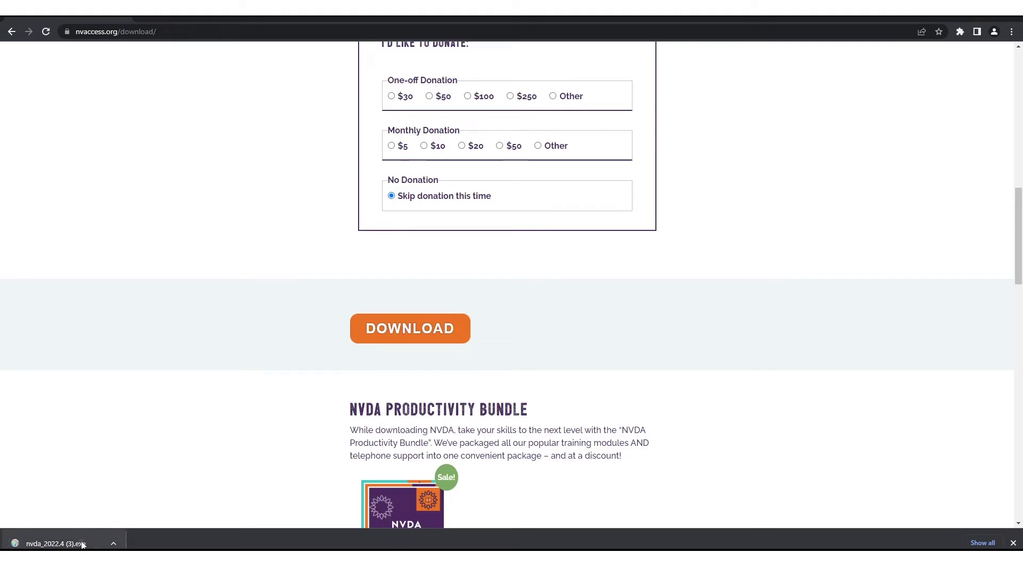
{"action": "left_click", "coordinate": [56, 544]}
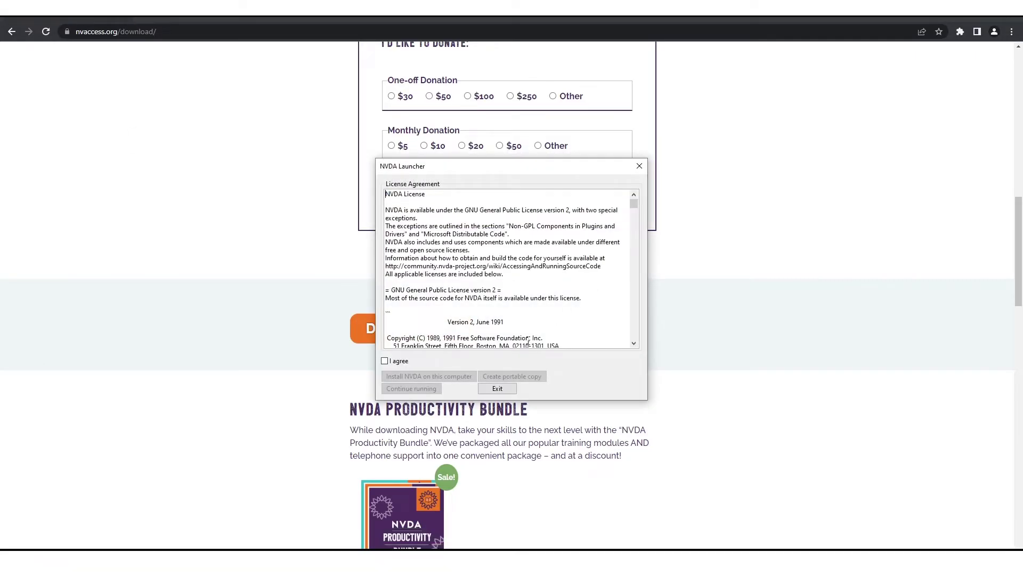
- Accept the license and install NVDA on this computer, with 'Use NVDA during sign-in' unchecked
{"action": "left_click", "coordinate": [385, 360]}
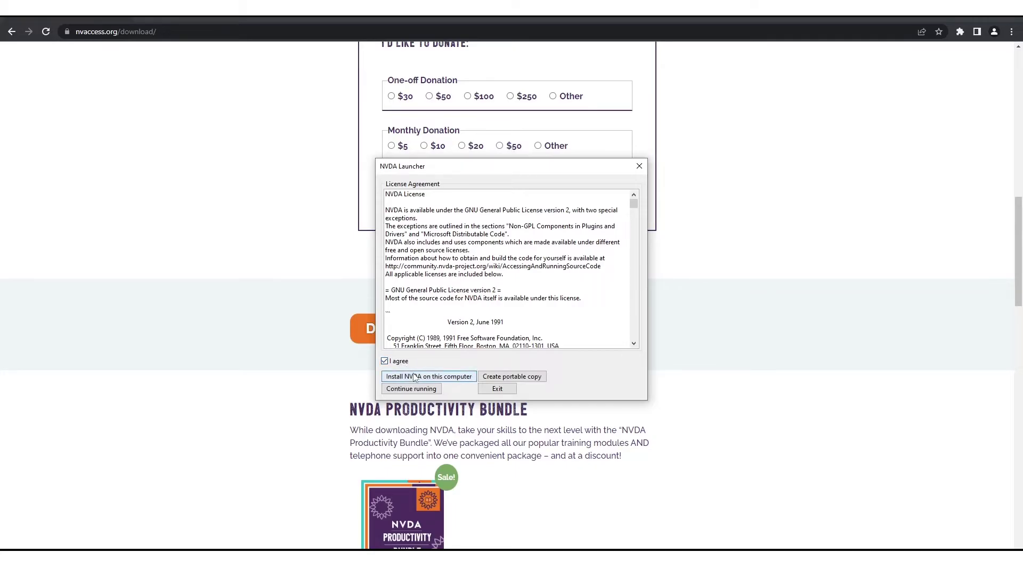
{"action": "left_click", "coordinate": [415, 377]}
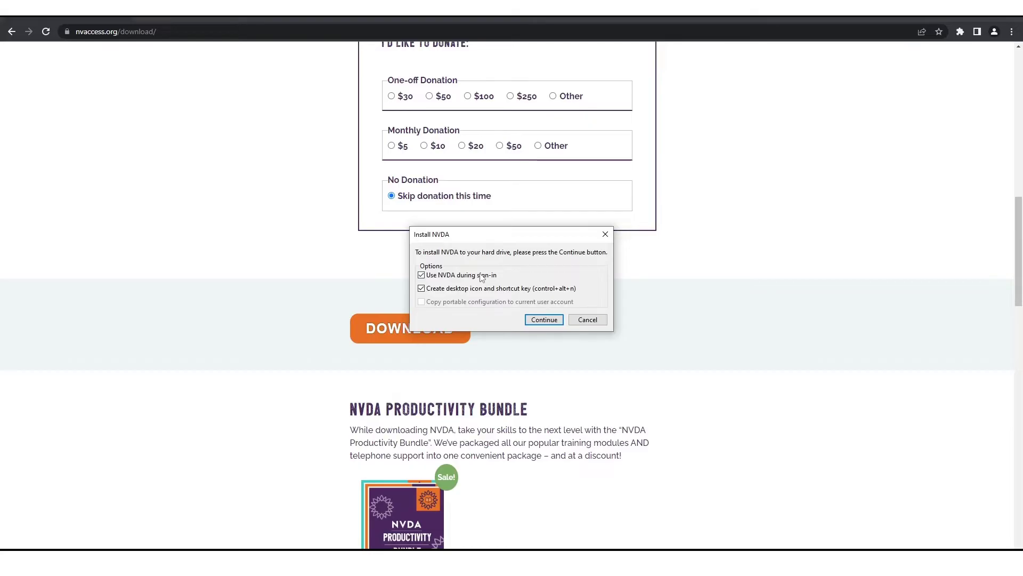
{"action": "left_click", "coordinate": [483, 277]}
{"action": "left_click", "coordinate": [544, 319]}
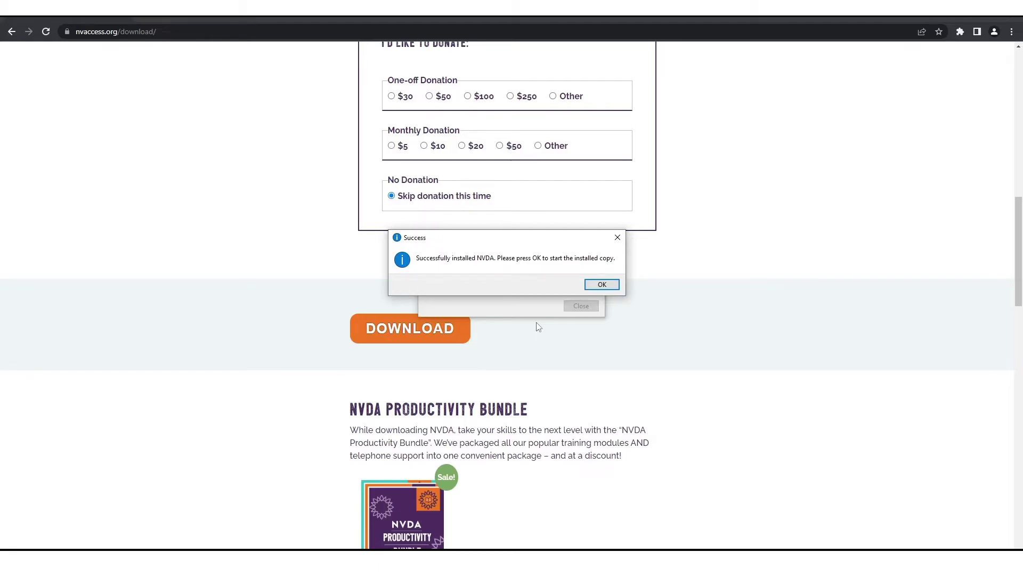
- Start the installed NVDA and close its Welcome dialog with the desktop keyboard layout and CapsLock set
{"action": "left_click", "coordinate": [601, 285]}
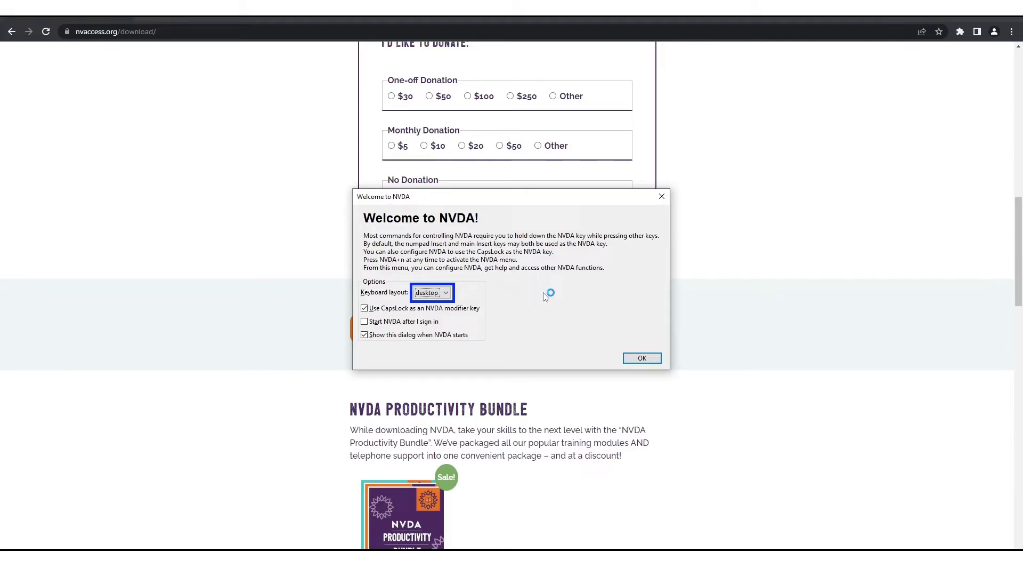
{"action": "left_click", "coordinate": [446, 292]}
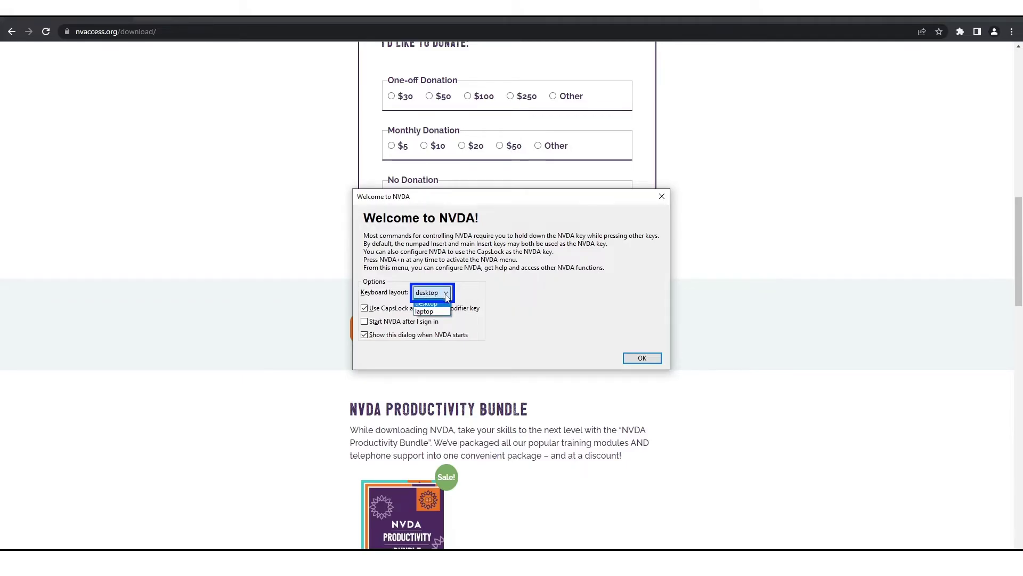
{"action": "left_click", "coordinate": [447, 311]}
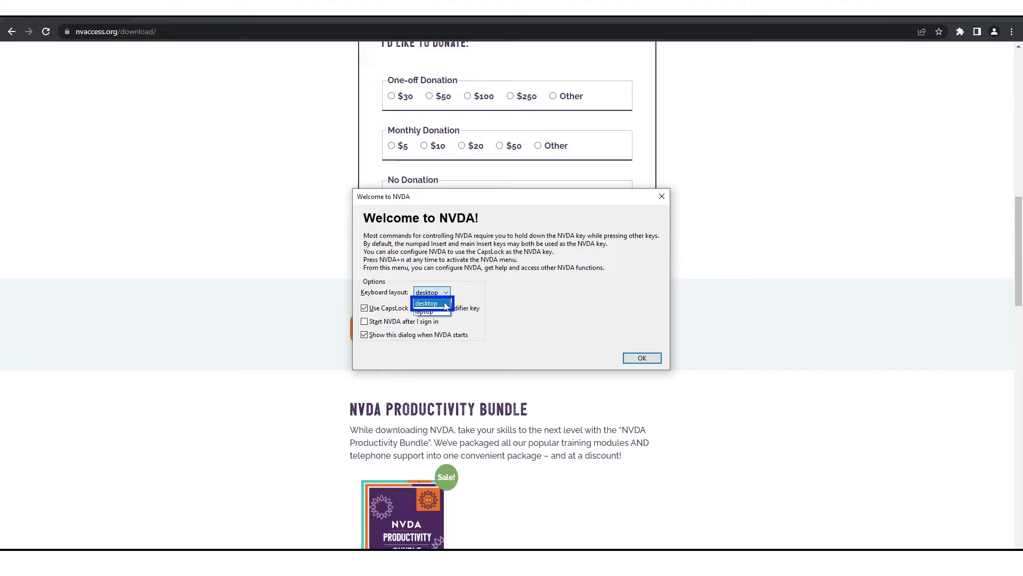
{"action": "left_click", "coordinate": [456, 312]}
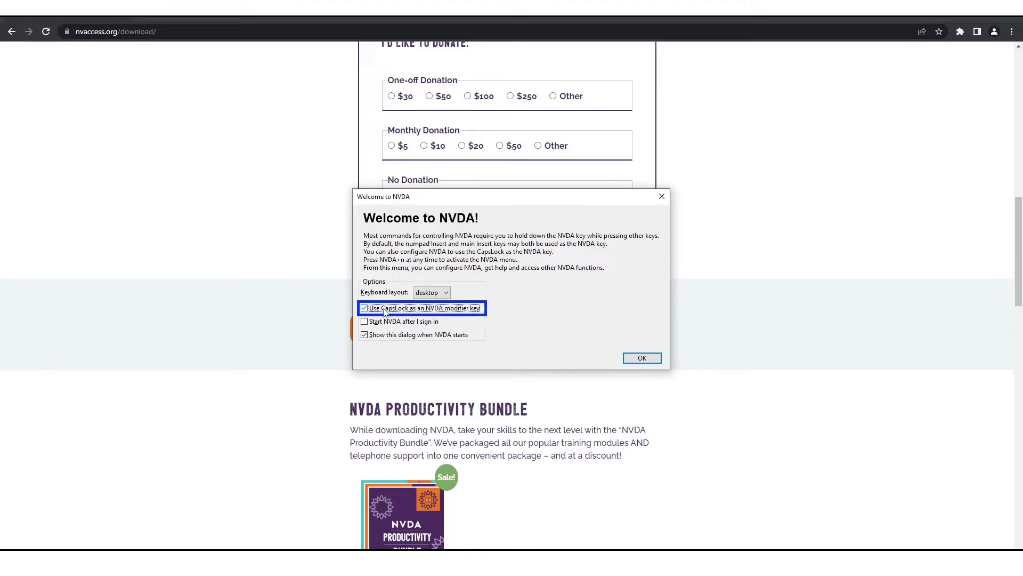
{"action": "left_click", "coordinate": [642, 358]}
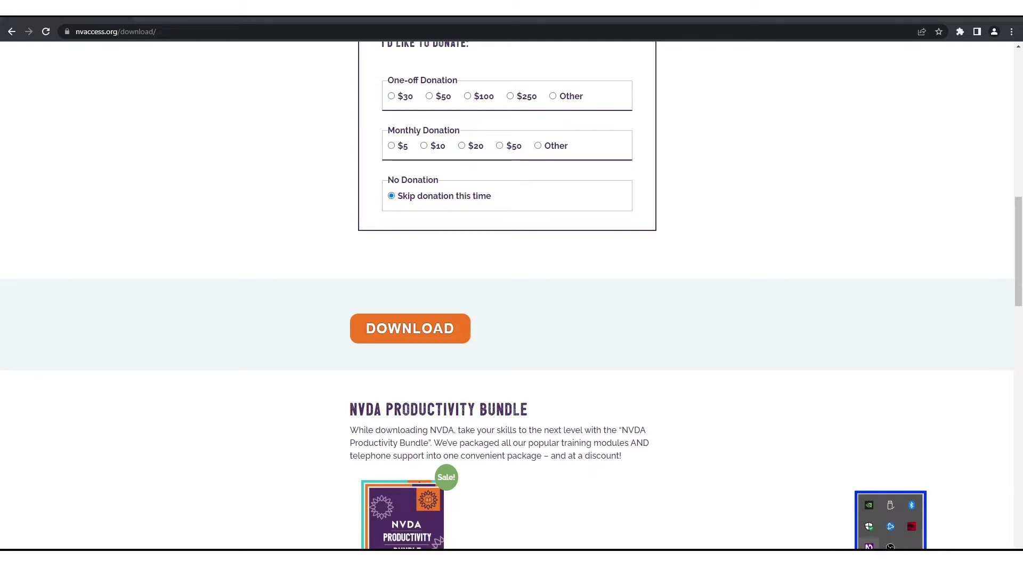
- Exit NVDA from its tray icon menu and confirm in the Exit NVDA dialog
{"action": "right_click", "coordinate": [870, 545]}
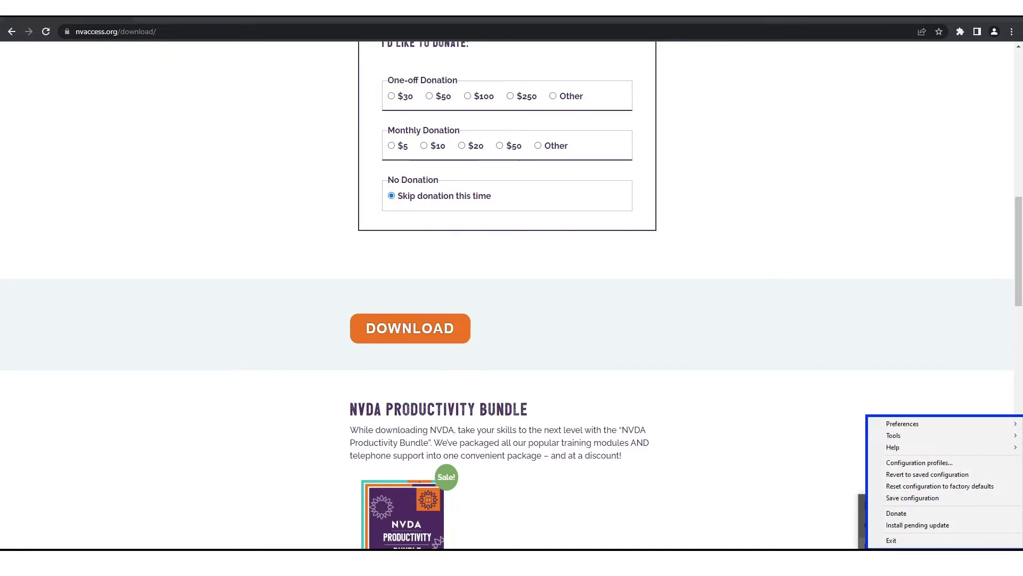
{"action": "left_click", "coordinate": [891, 541]}
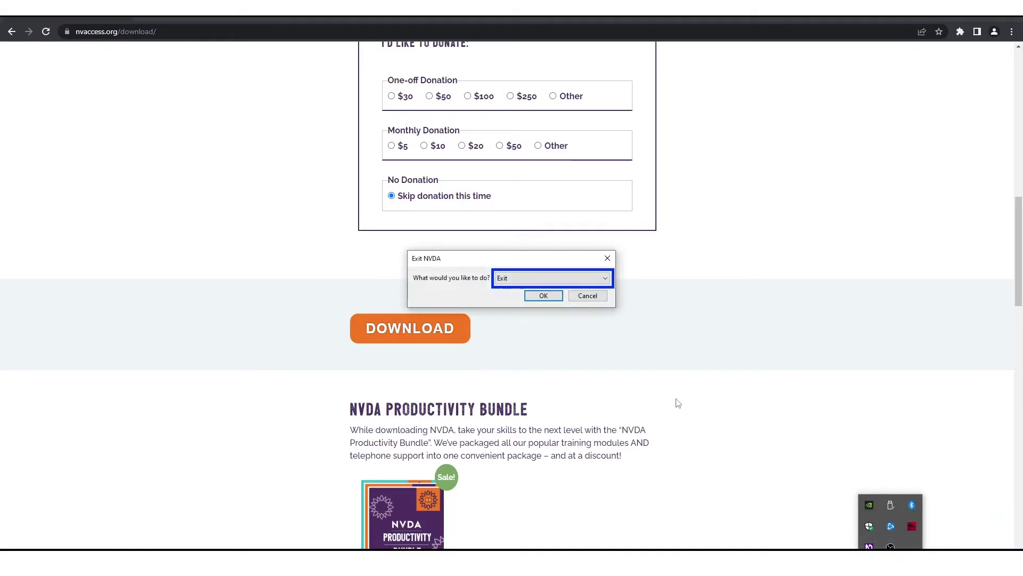
{"action": "left_click", "coordinate": [544, 296]}
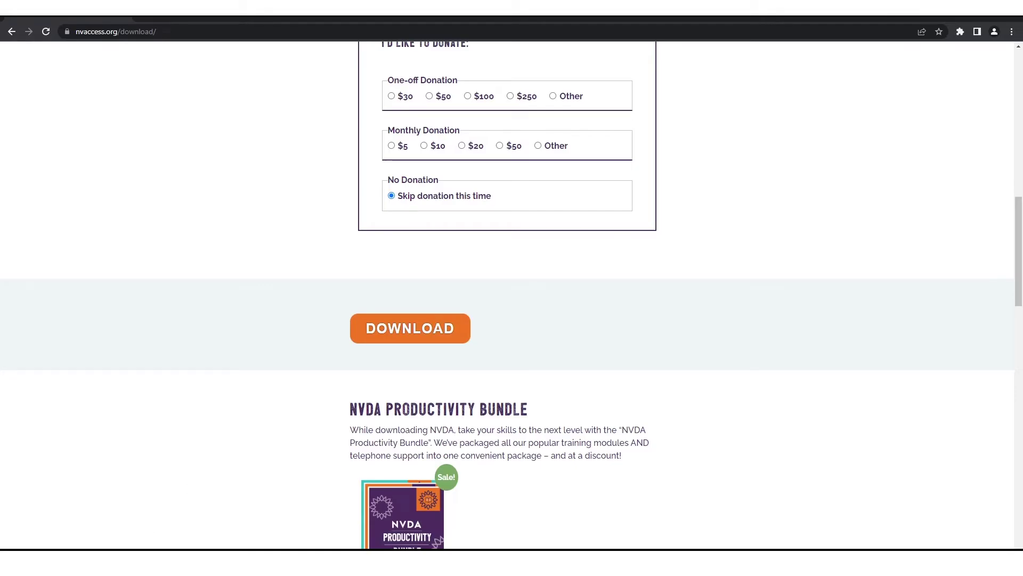
- Relaunch NVDA from Windows search and dismiss the Welcome to NVDA dialog
{"action": "key", "text": "super+s"}
{"action": "type", "text": "nvda"}
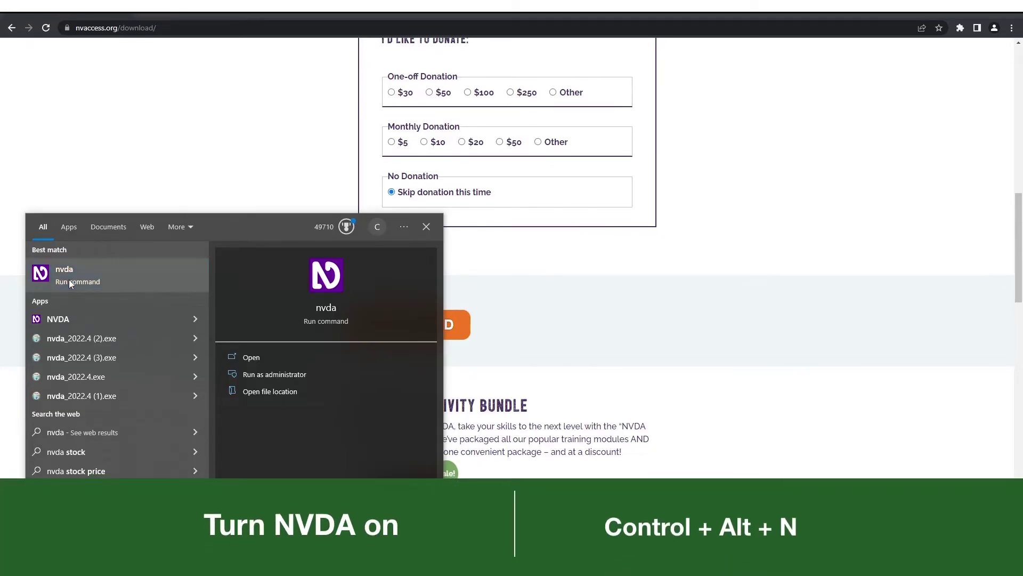
{"action": "left_click", "coordinate": [69, 279]}
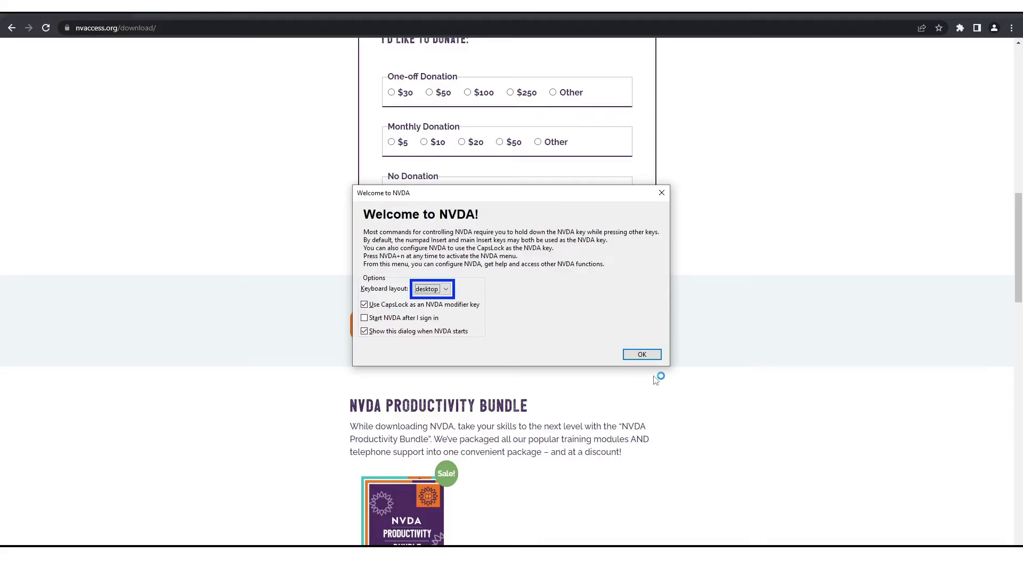
{"action": "left_click", "coordinate": [642, 354]}
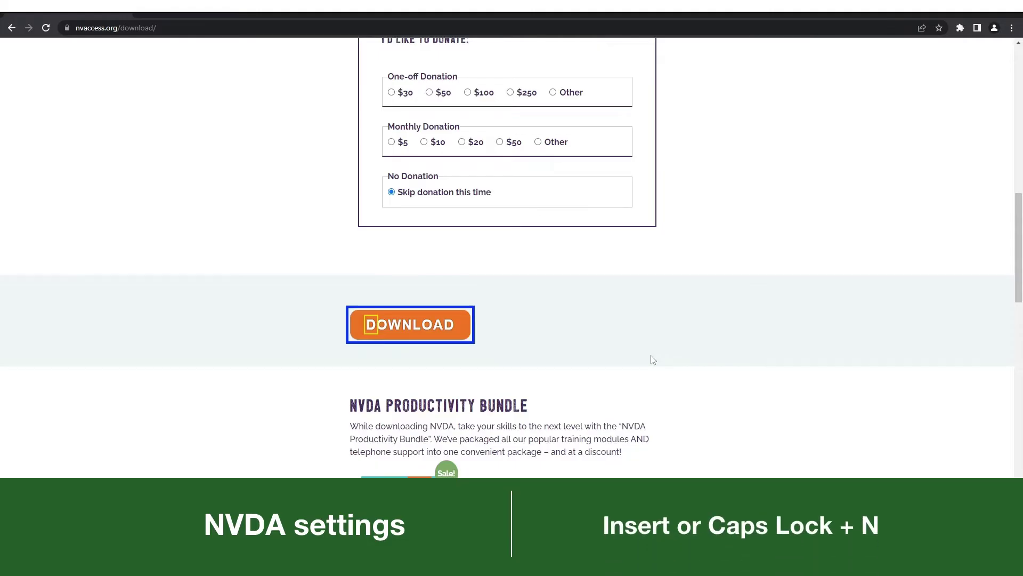
- Open Settings from the Preferences submenu of the NVDA menu (NVDA+N)
{"action": "key", "text": "Insert+n"}
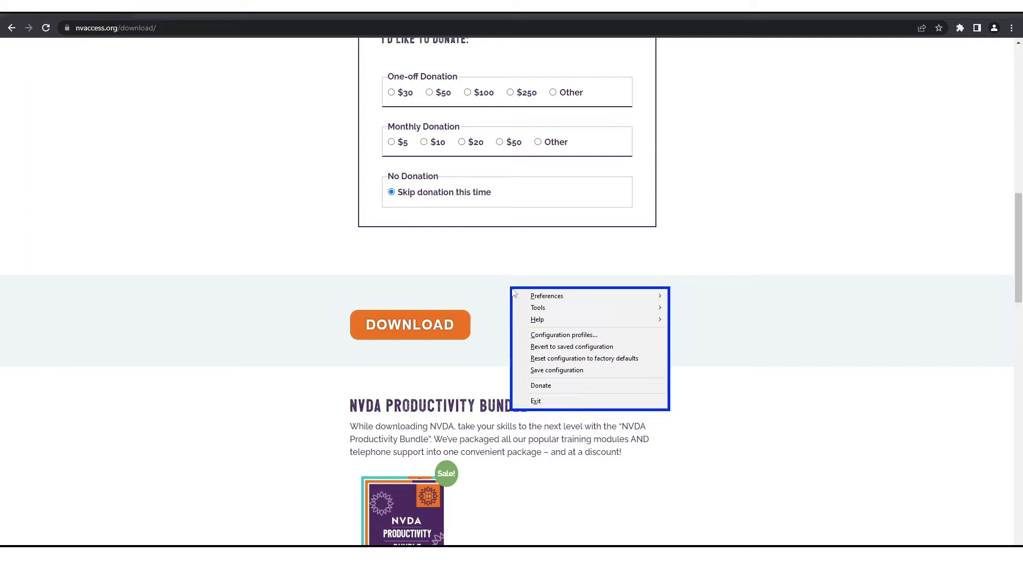
{"action": "key", "text": "Down"}
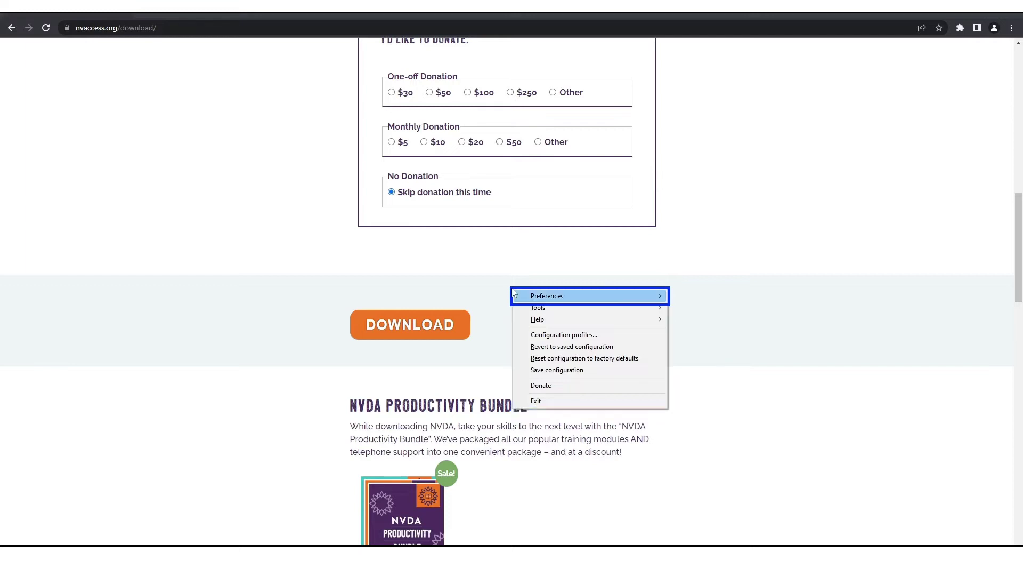
{"action": "key", "text": "Right"}
{"action": "key", "text": "Return"}
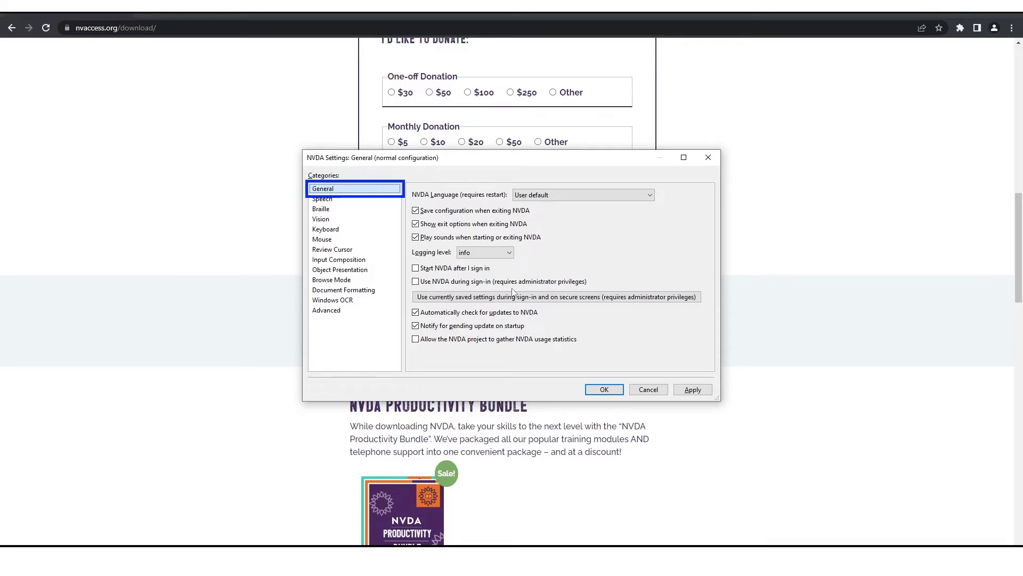
- In Speech settings, preview Windows OneCore voices, then keep Microsoft Speech API version 5
{"action": "key", "text": "Down"}
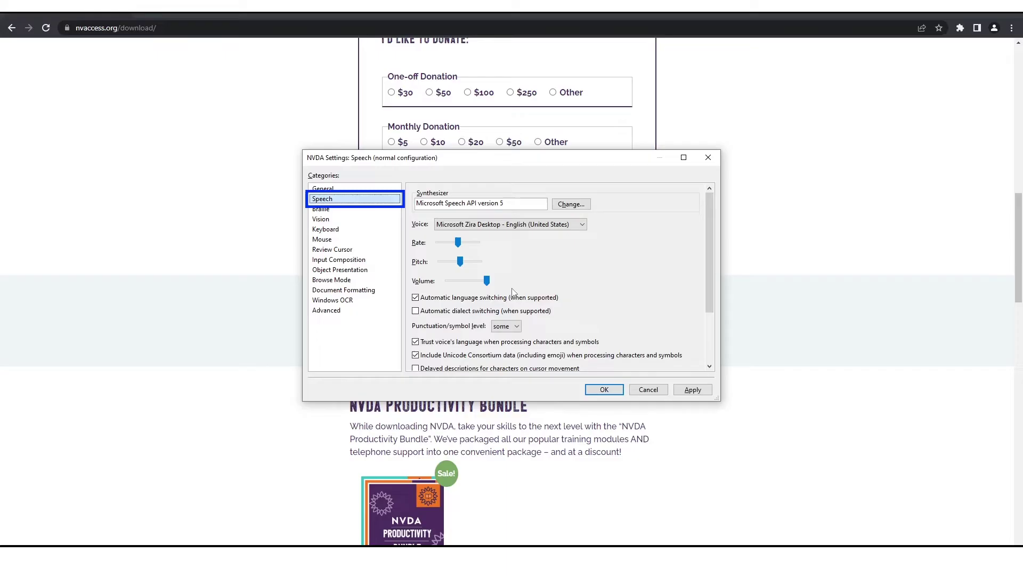
{"action": "key", "text": "Tab"}
{"action": "key", "text": "Tab"}
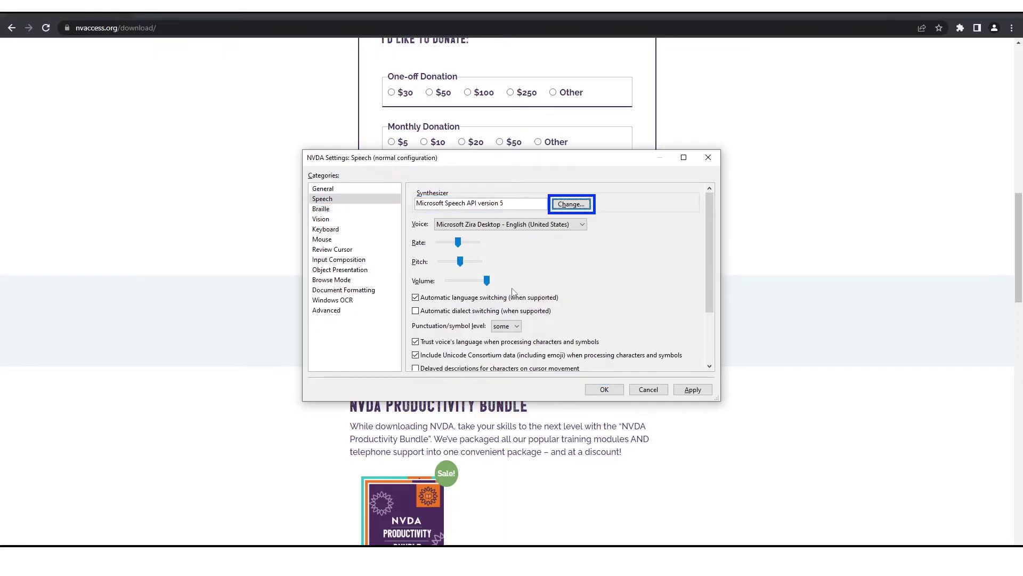
{"action": "key", "text": "Return"}
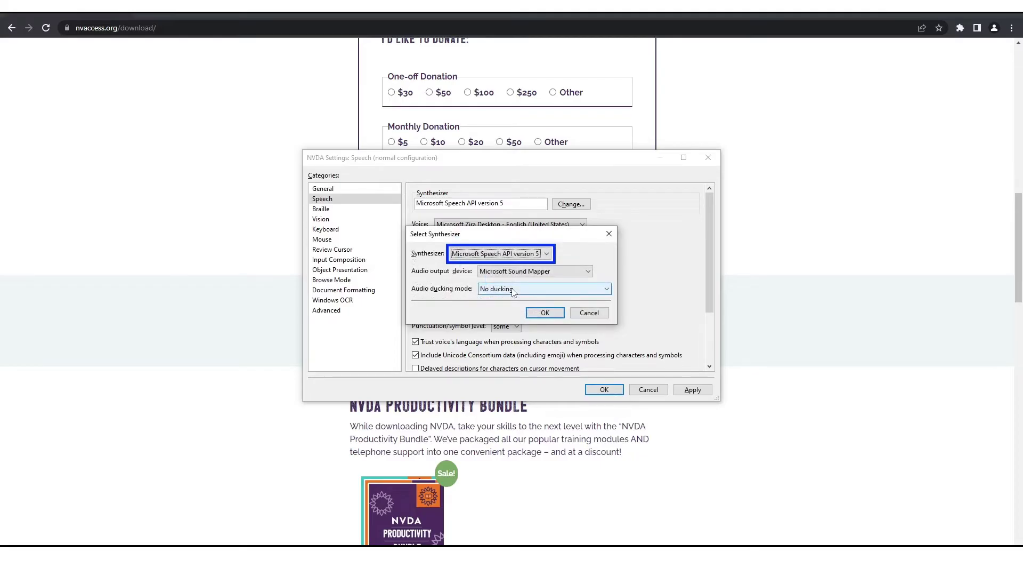
{"action": "key", "text": "Down"}
{"action": "key", "text": "Down"}
{"action": "key", "text": "Up"}
{"action": "key", "text": "Up"}
{"action": "key", "text": "Tab"}
{"action": "key", "text": "Tab"}
{"action": "key", "text": "Tab"}
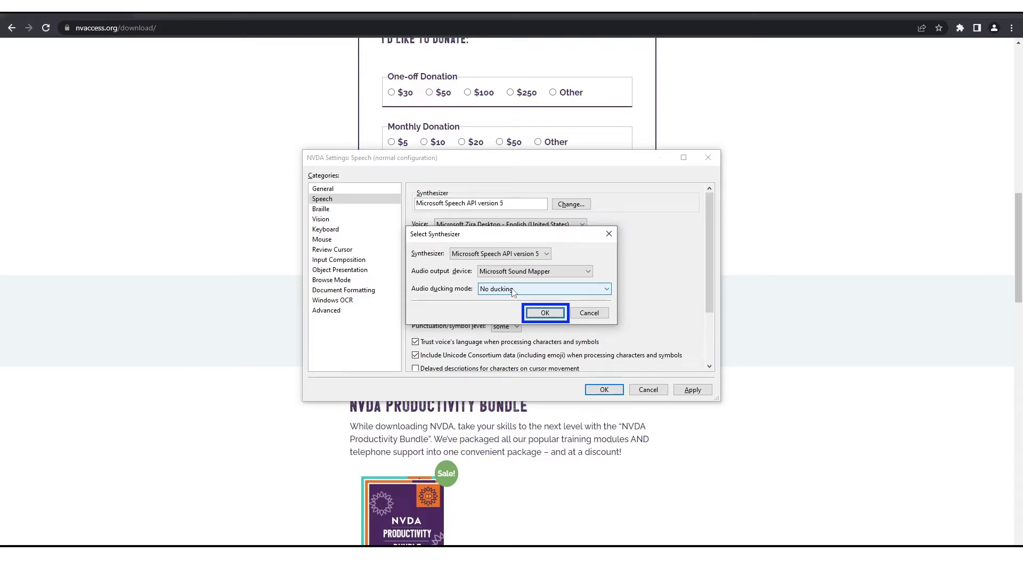
{"action": "key", "text": "Return"}
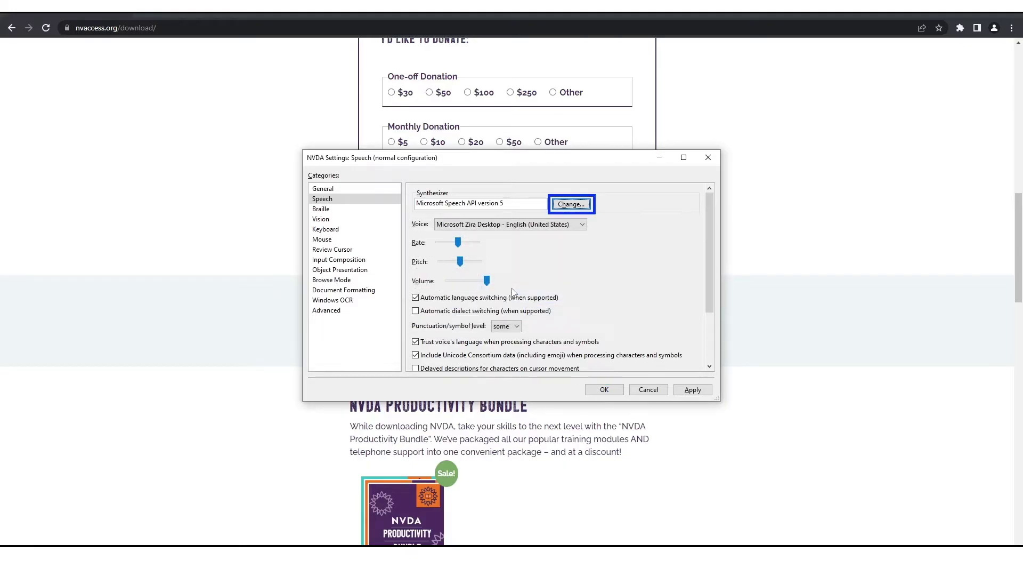
- Preview the Microsoft David Desktop voice, then return to Microsoft Zira Desktop
{"action": "key", "text": "Tab"}
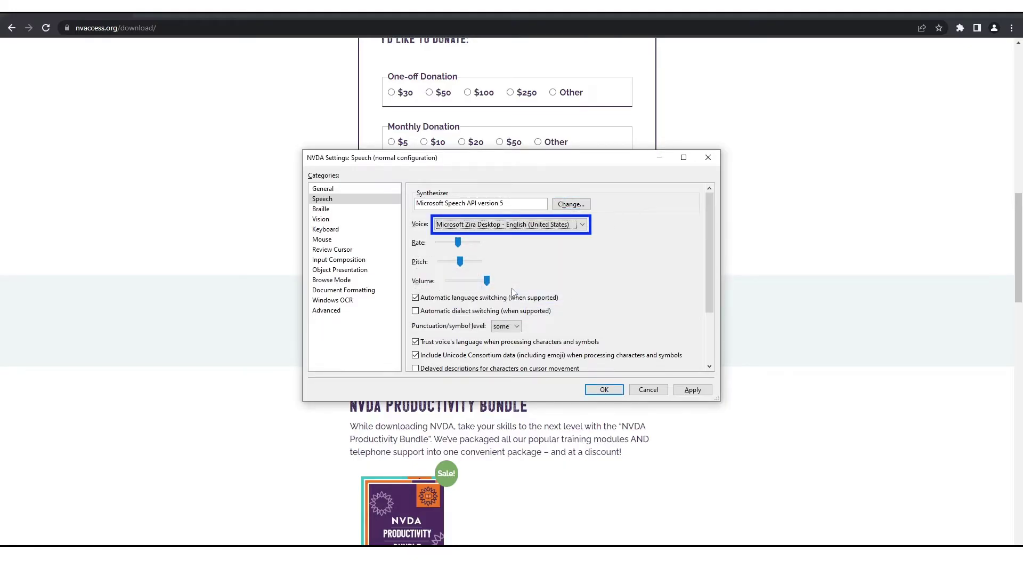
{"action": "key", "text": "Down"}
{"action": "key", "text": "Up"}
- Toggle Vision's Enable Highlighting off and back on, then move to the Keyboard category
{"action": "key", "text": "shift+Tab"}
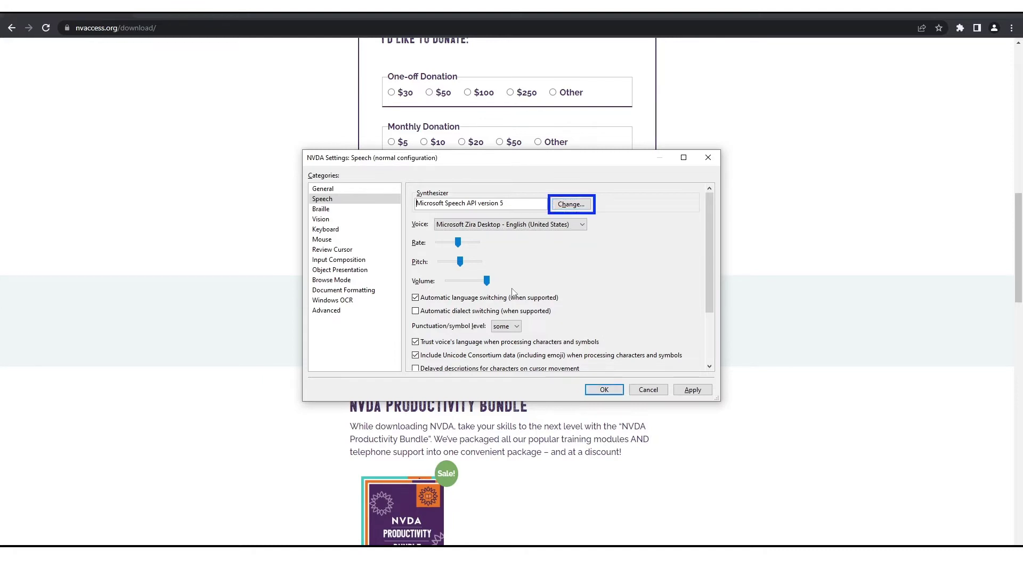
{"action": "key", "text": "shift+Tab"}
{"action": "key", "text": "shift+Tab"}
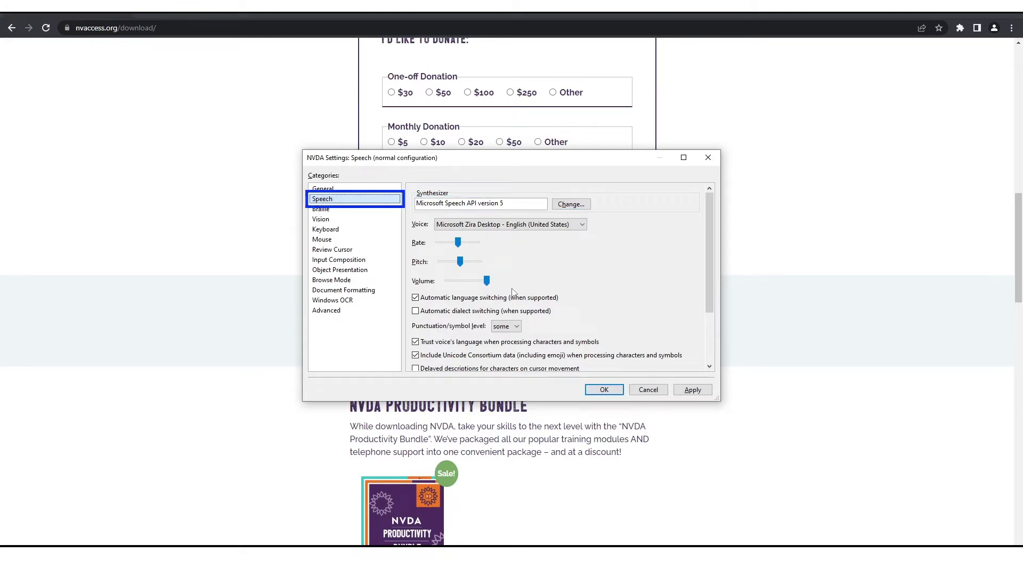
{"action": "key", "text": "Down"}
{"action": "key", "text": "Down"}
{"action": "key", "text": "Tab"}
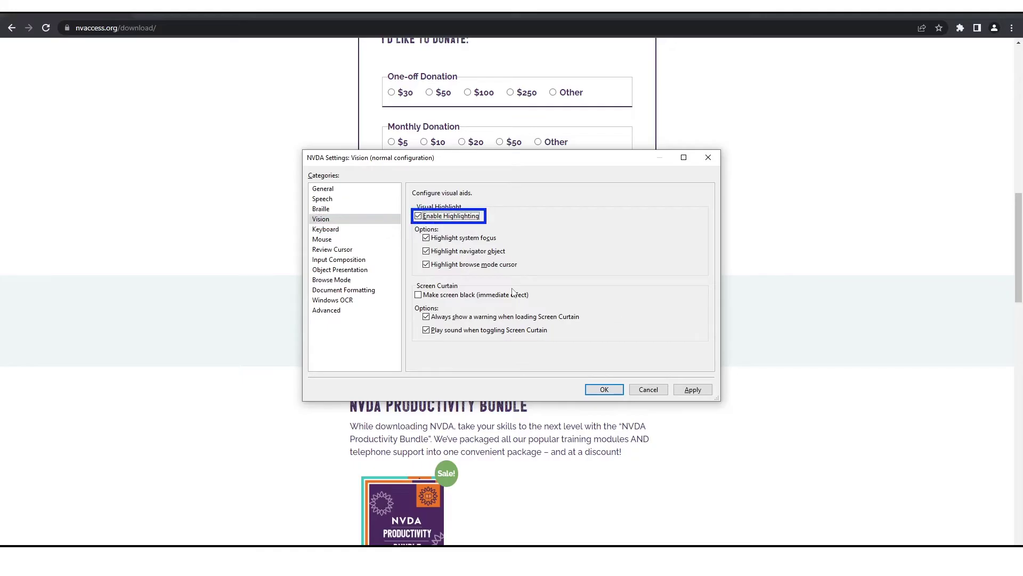
{"action": "key", "text": "space"}
{"action": "key", "text": "space"}
{"action": "key", "text": "shift+Tab"}
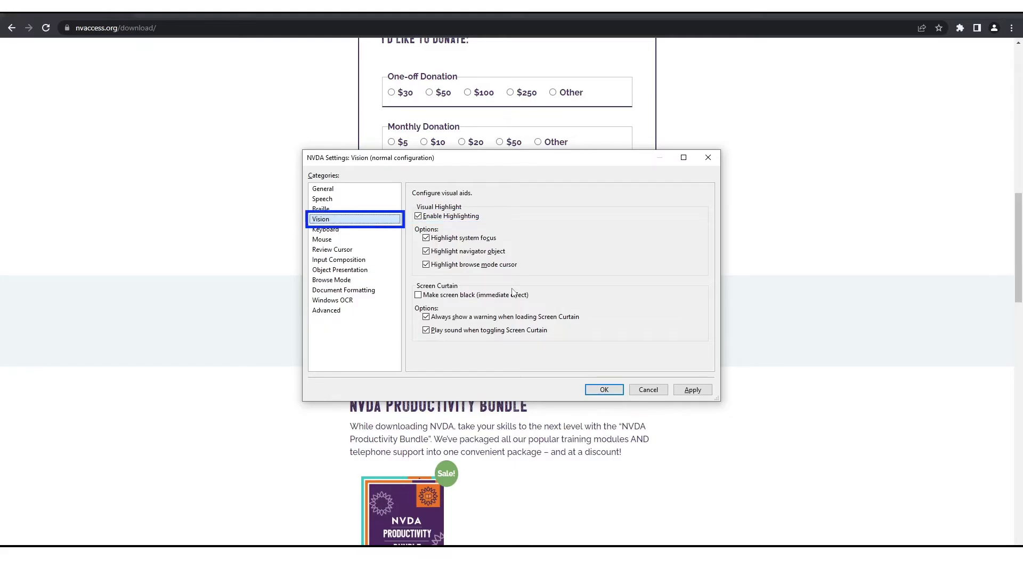
{"action": "key", "text": "Down"}
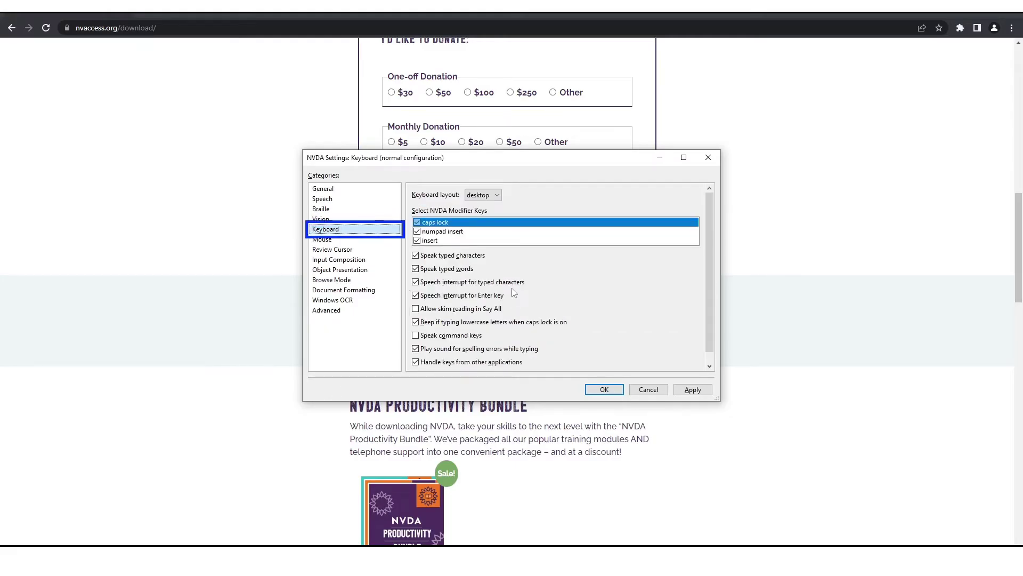
- Toggle Speak typed words off and back on, leaving typed characters spoken
{"action": "key", "text": "Tab"}
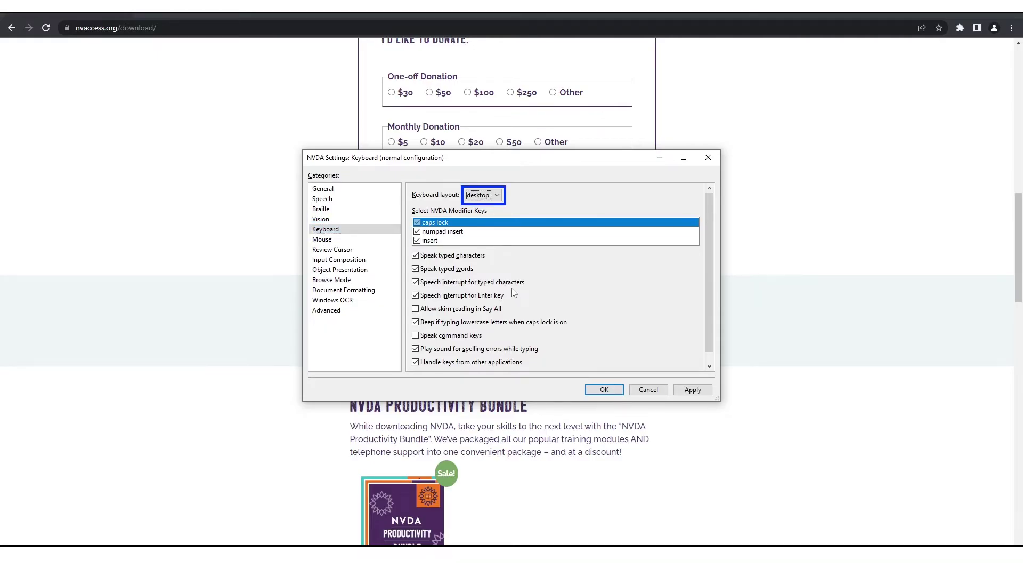
{"action": "key", "text": "Tab"}
{"action": "key", "text": "Tab"}
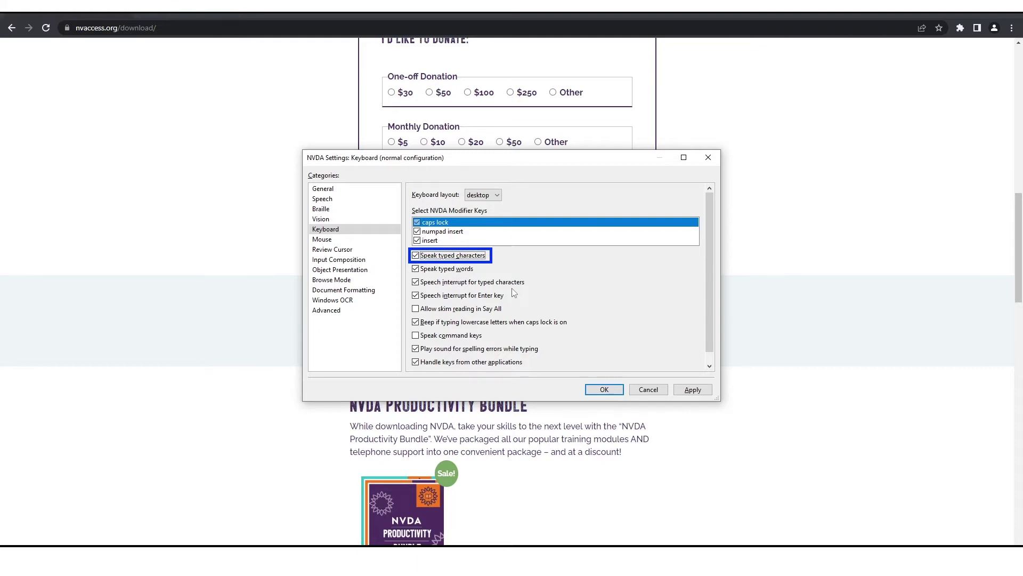
{"action": "key", "text": "Tab"}
{"action": "key", "text": "space"}
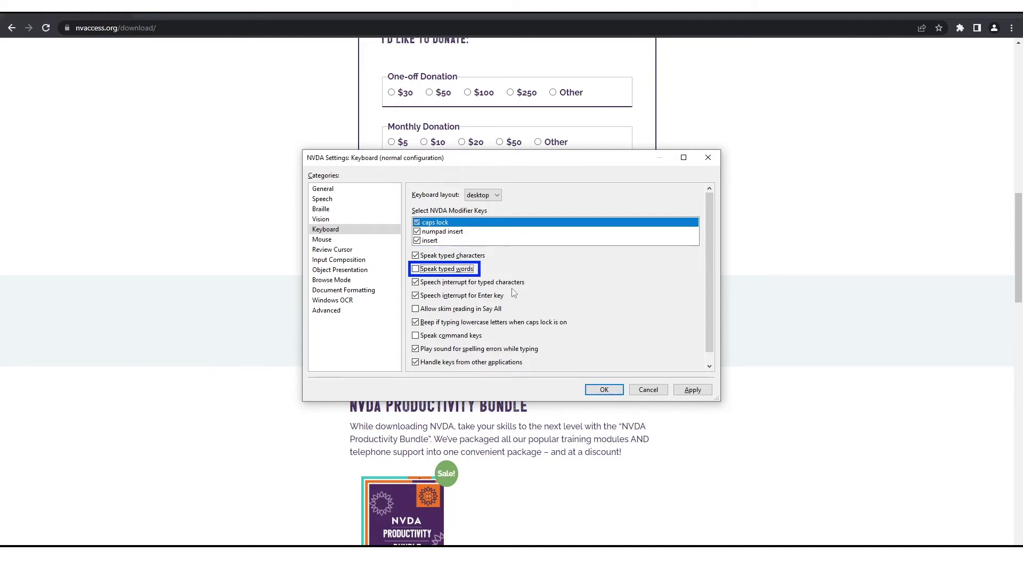
{"action": "key", "text": "space"}
- Move through the remaining Keyboard options and confirm the settings with OK
{"action": "key", "text": "Tab"}
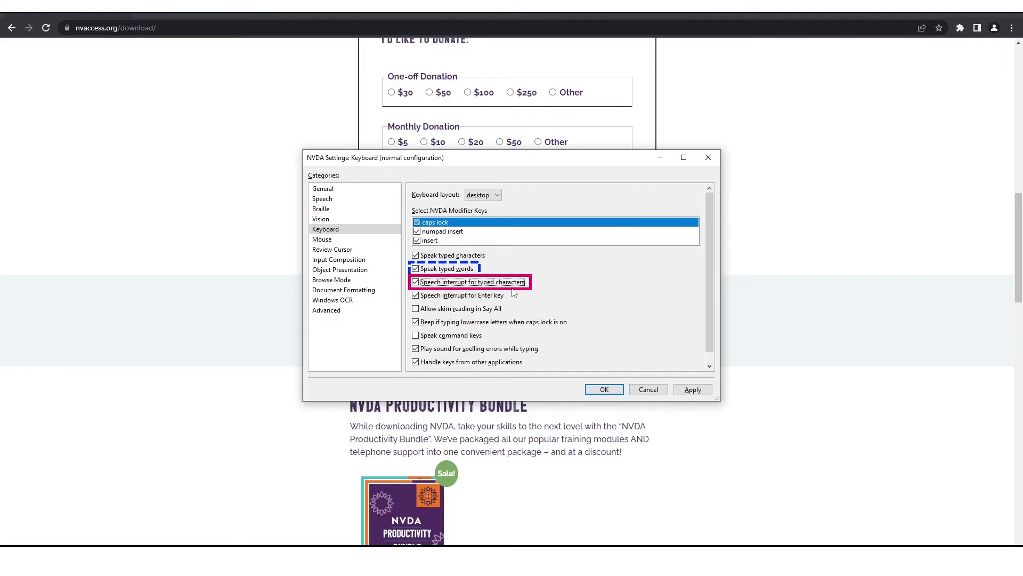
{"action": "key", "text": "Tab"}
{"action": "key", "text": "Tab"}
{"action": "key", "text": "Tab"}
{"action": "key", "text": "Tab"}
{"action": "key", "text": "Tab"}
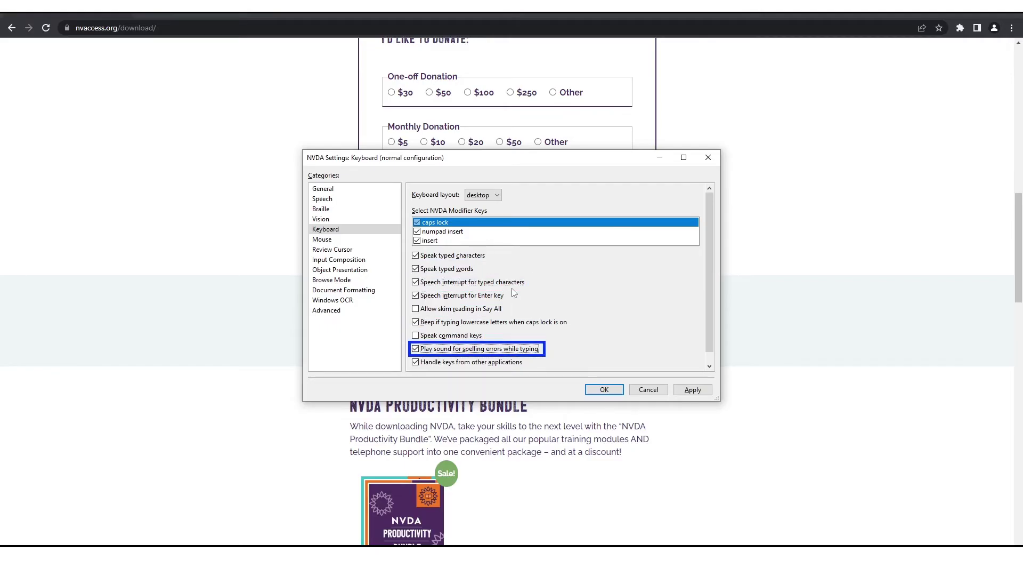
{"action": "key", "text": "Tab"}
{"action": "key", "text": "Tab"}
{"action": "key", "text": "Tab"}
{"action": "key", "text": "Tab"}
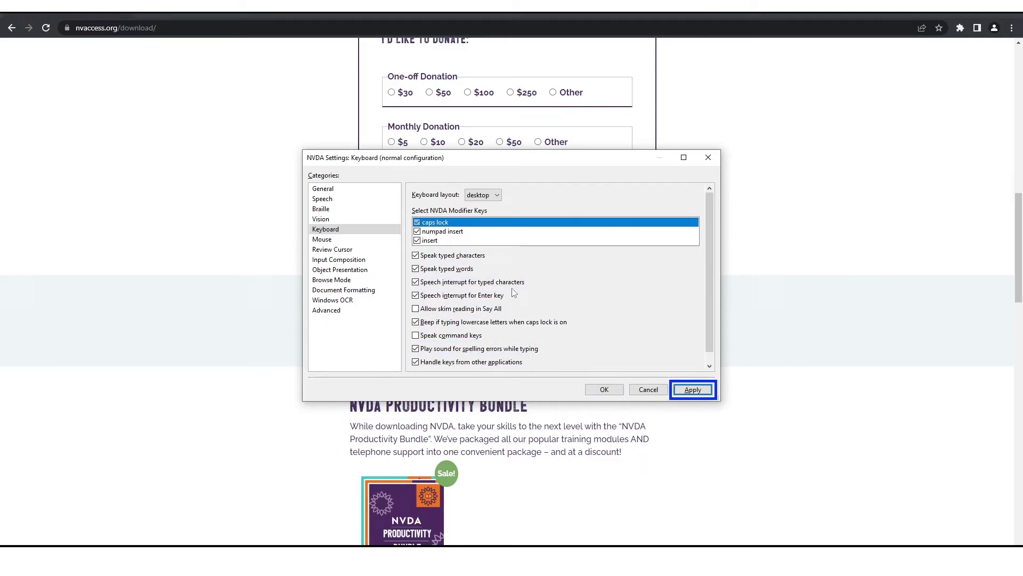
{"action": "key", "text": "Tab"}
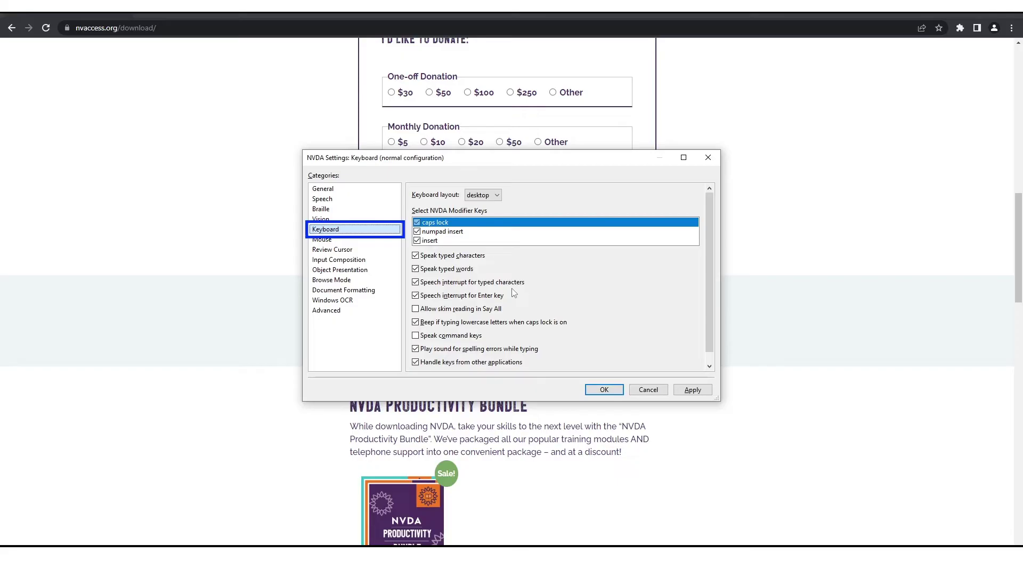
{"action": "key", "text": "Tab"}
{"action": "key", "text": "Tab"}
{"action": "key", "text": "Tab"}
{"action": "key", "text": "Tab"}
{"action": "key", "text": "Tab"}
{"action": "key", "text": "Tab"}
{"action": "key", "text": "Tab"}
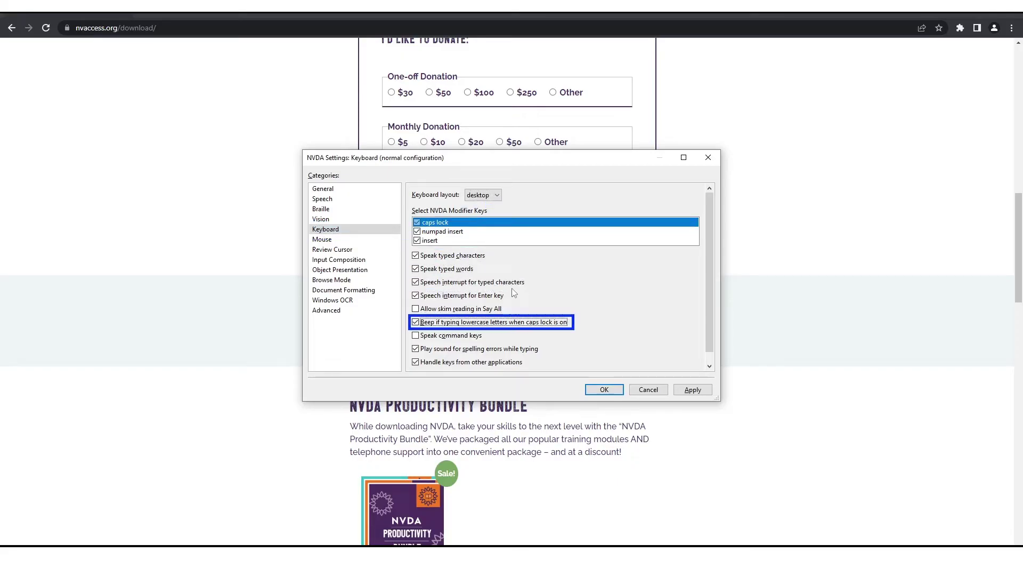
{"action": "key", "text": "Tab"}
{"action": "key", "text": "Tab"}
{"action": "key", "text": "Tab"}
{"action": "key", "text": "Tab"}
{"action": "key", "text": "Return"}
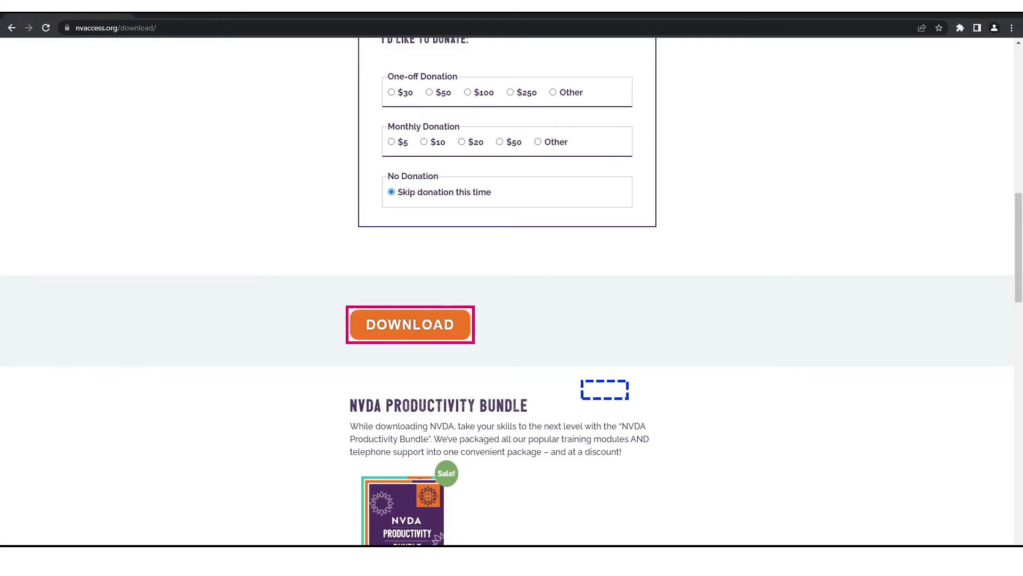
- Open Speech Viewer from NVDA's Tools menu and drag it to the screen's right side
{"action": "key", "text": "Insert+n"}
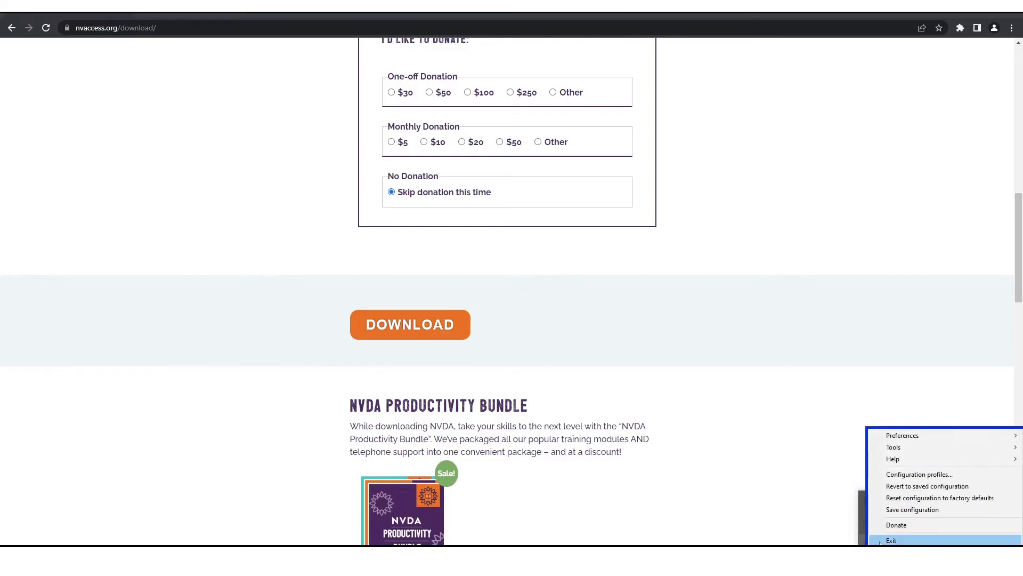
{"action": "mouse_move", "coordinate": [919, 447]}
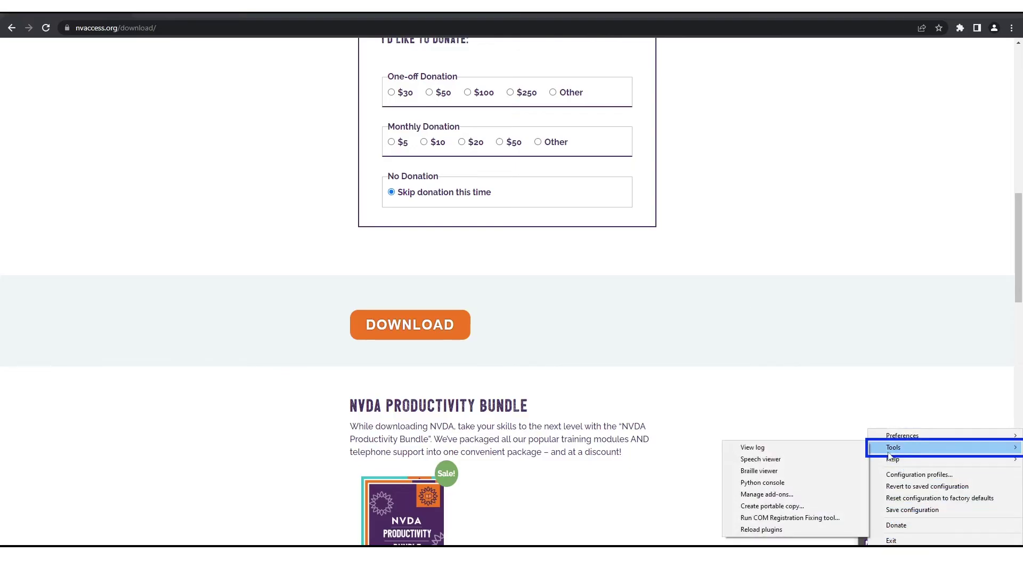
{"action": "left_click", "coordinate": [823, 464]}
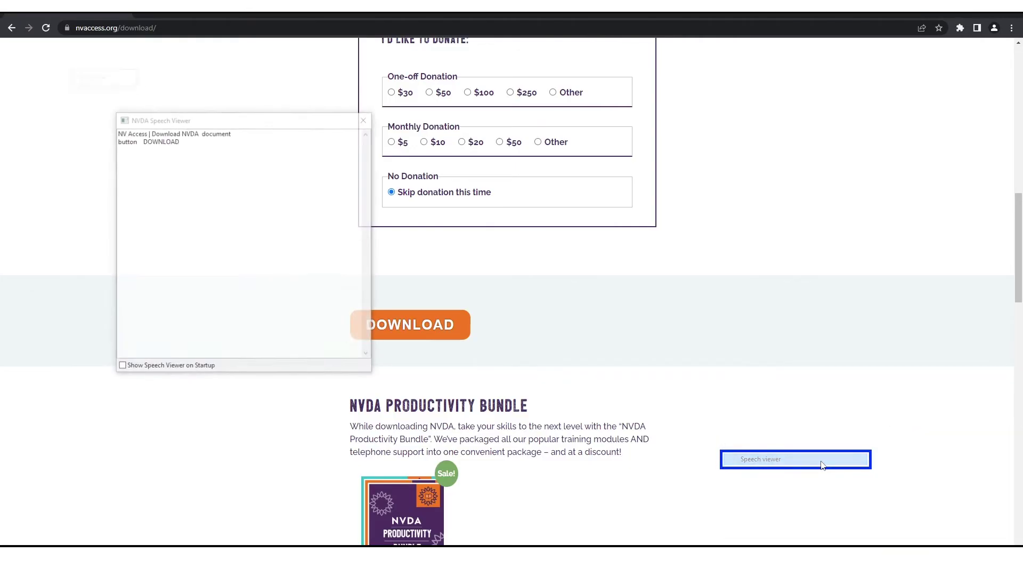
{"action": "left_click_drag", "start_coordinate": [184, 127], "coordinate": [779, 128]}
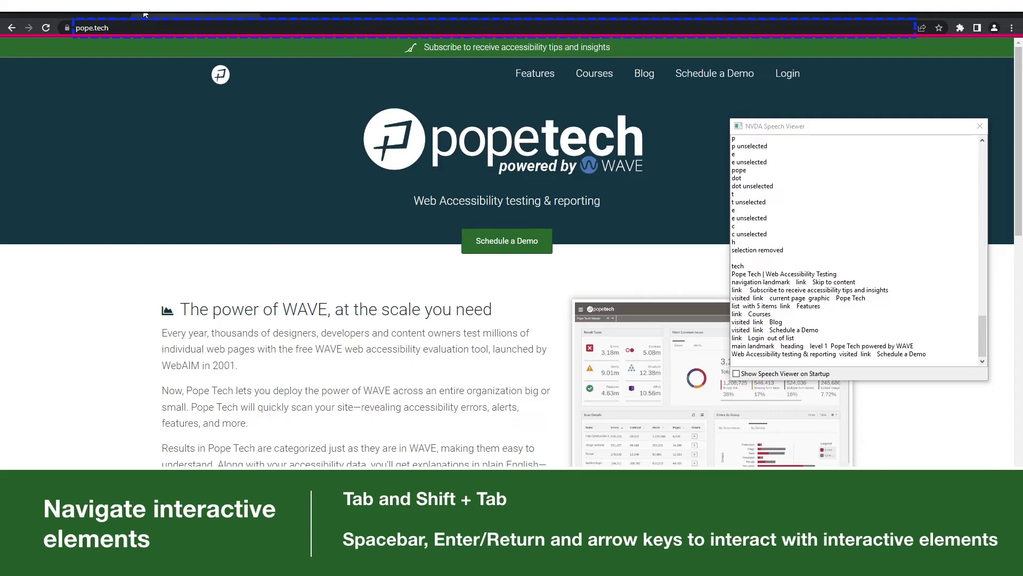
- Move focus through the Features, Courses and Blog links to the Schedule a Demo button
{"action": "key", "text": "Tab"}
{"action": "key", "text": "Tab"}
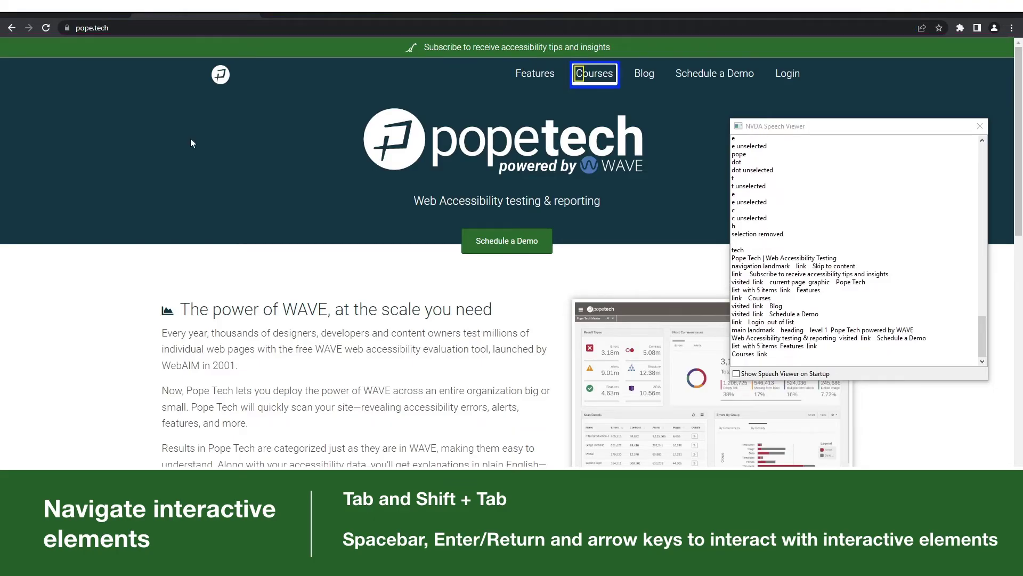
{"action": "key", "text": "Tab"}
{"action": "key", "text": "Tab"}
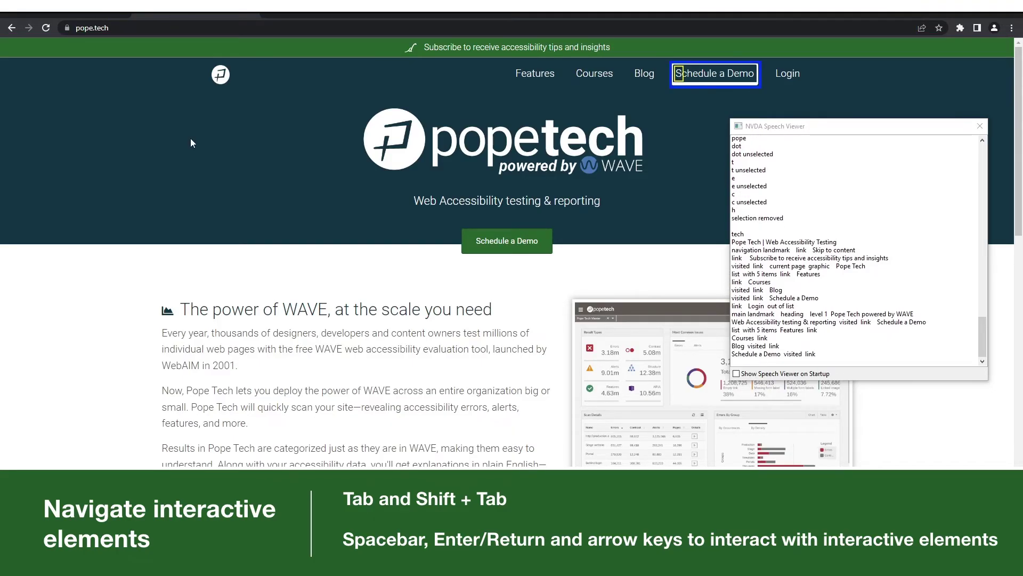
{"action": "key", "text": "Tab"}
{"action": "key", "text": "Tab"}
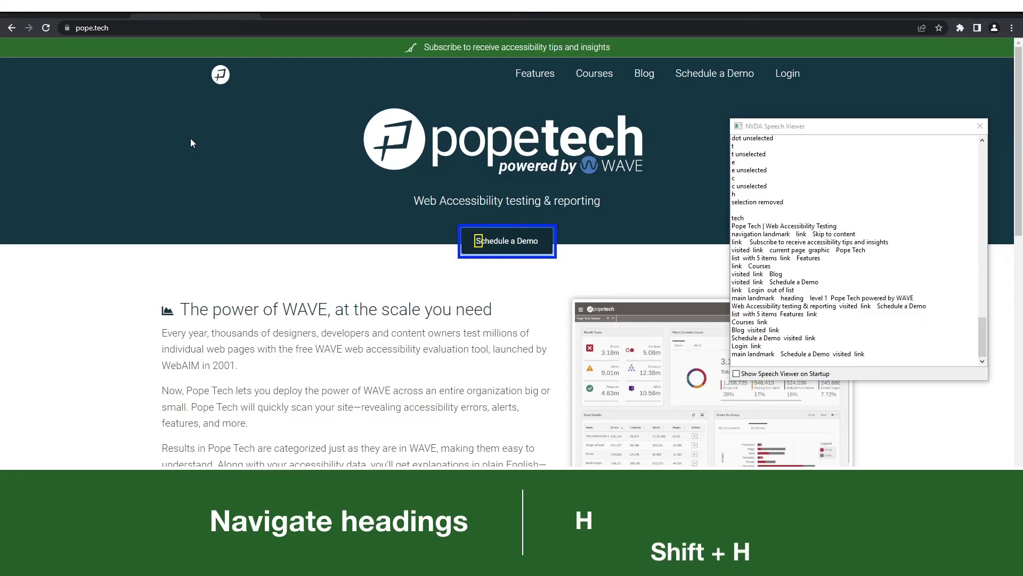
- Jump through the Pope Tech powered by WAVE and The power of WAVE headings to Accessibility information fast
{"action": "key", "text": "shift+Tab"}
{"action": "key", "text": "shift+Tab"}
{"action": "key", "text": "h"}
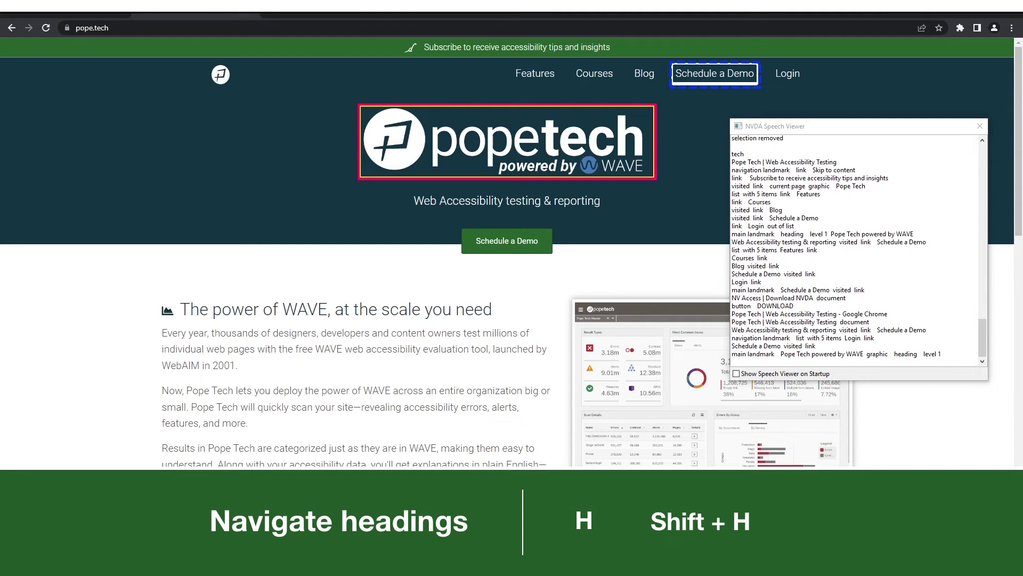
{"action": "key", "text": "h"}
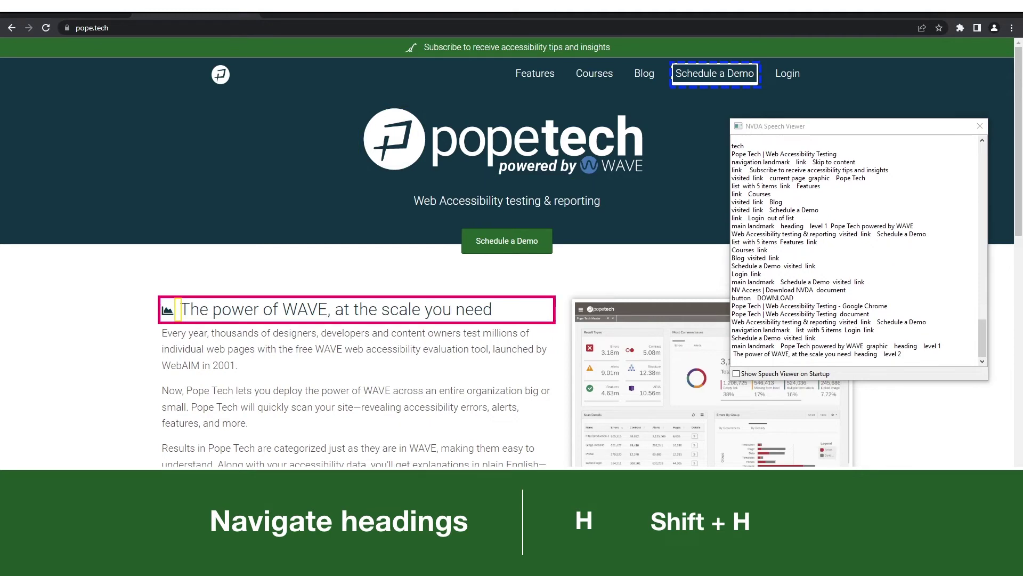
{"action": "key", "text": "h"}
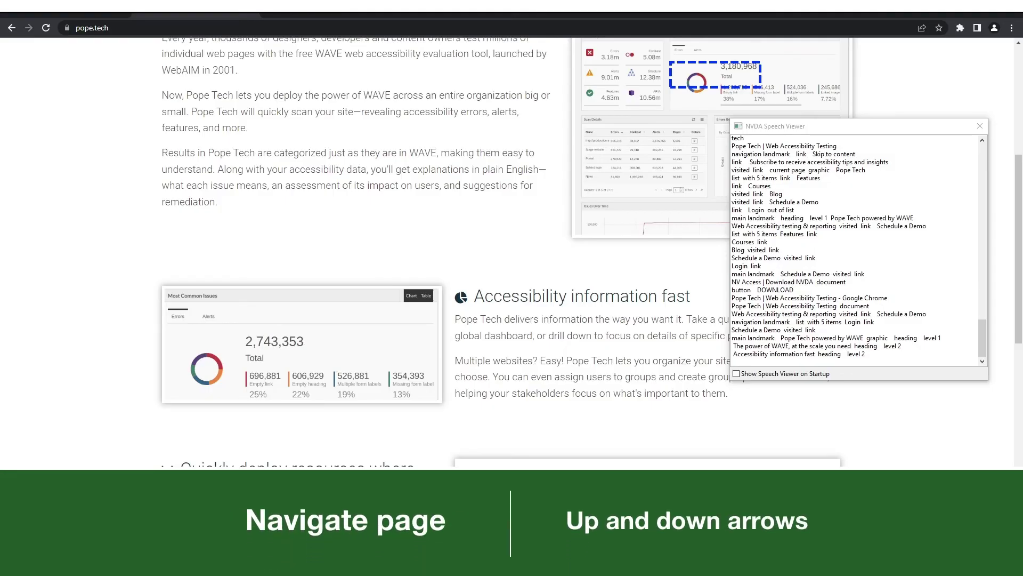
- Read the WAVE paragraphs and Pope Tech Dashboard graphic down to Accessibility information fast
{"action": "key", "text": "Down"}
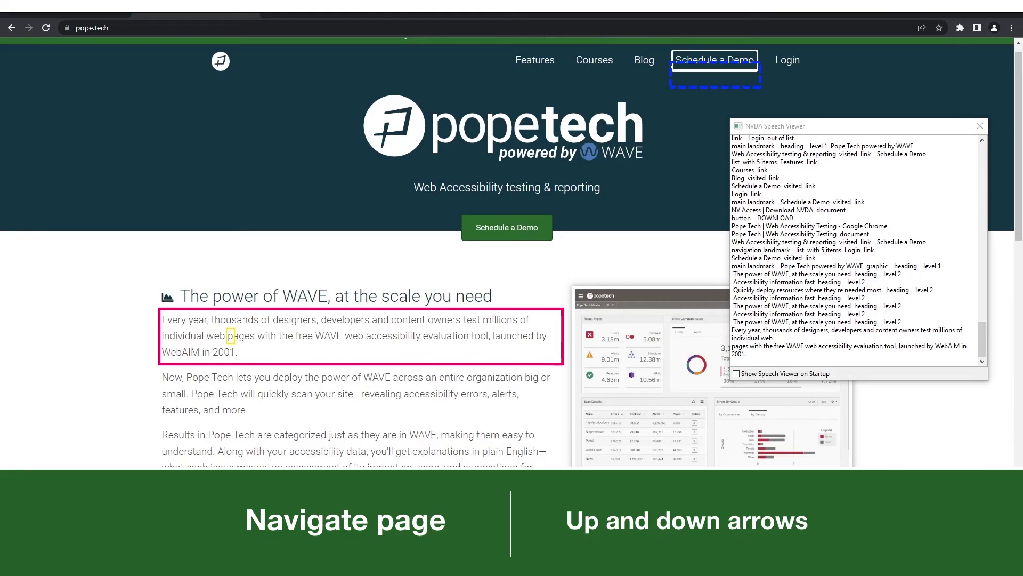
{"action": "key", "text": "Down"}
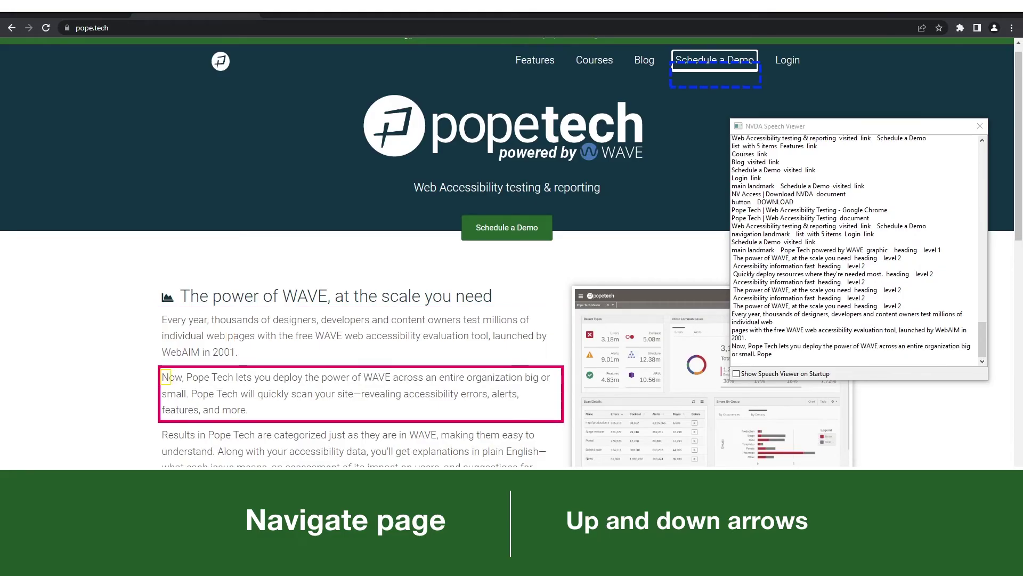
{"action": "key", "text": "Down"}
{"action": "key", "text": "Down"}
{"action": "key", "text": "Down"}
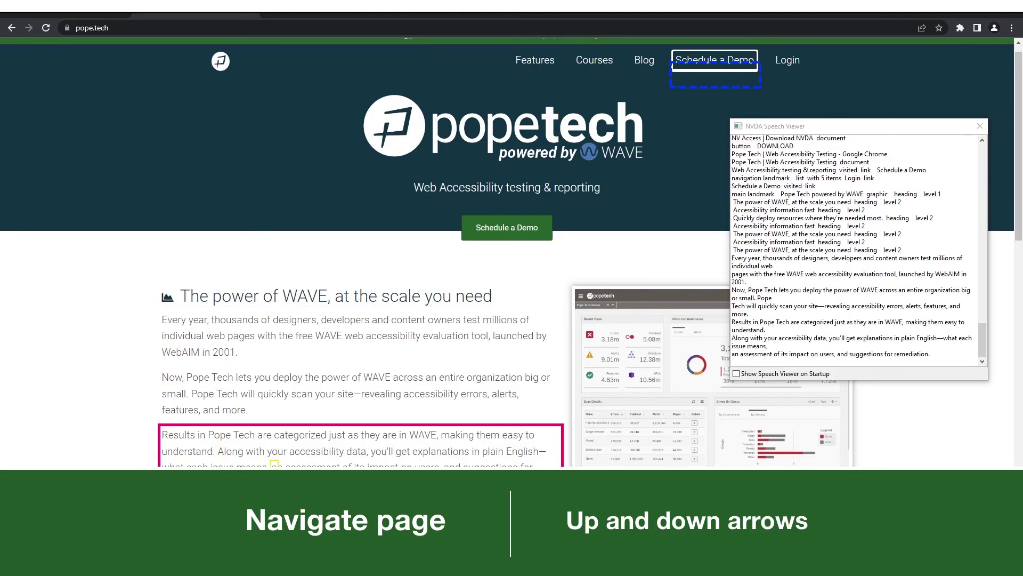
{"action": "key", "text": "Down"}
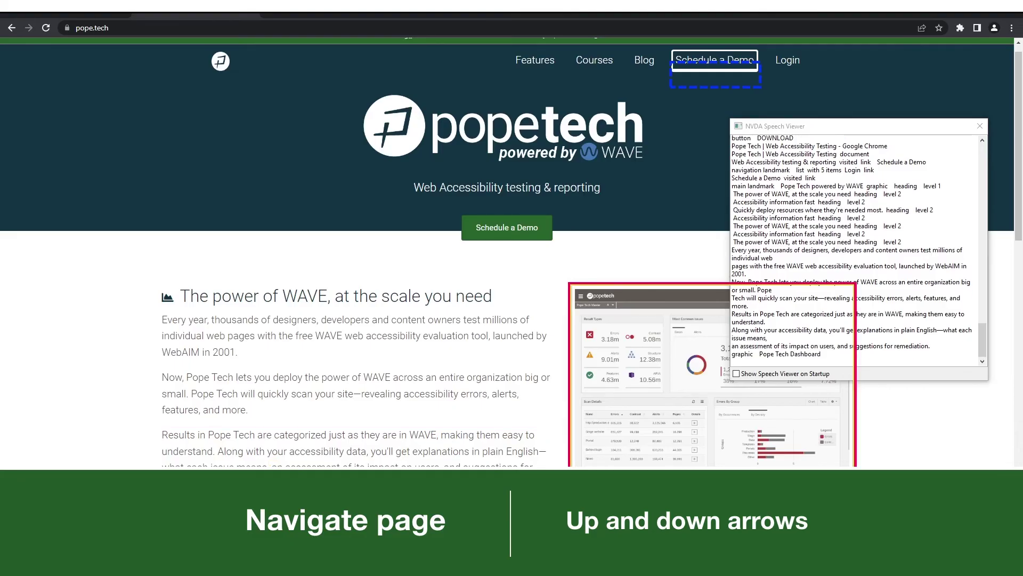
{"action": "key", "text": "Down"}
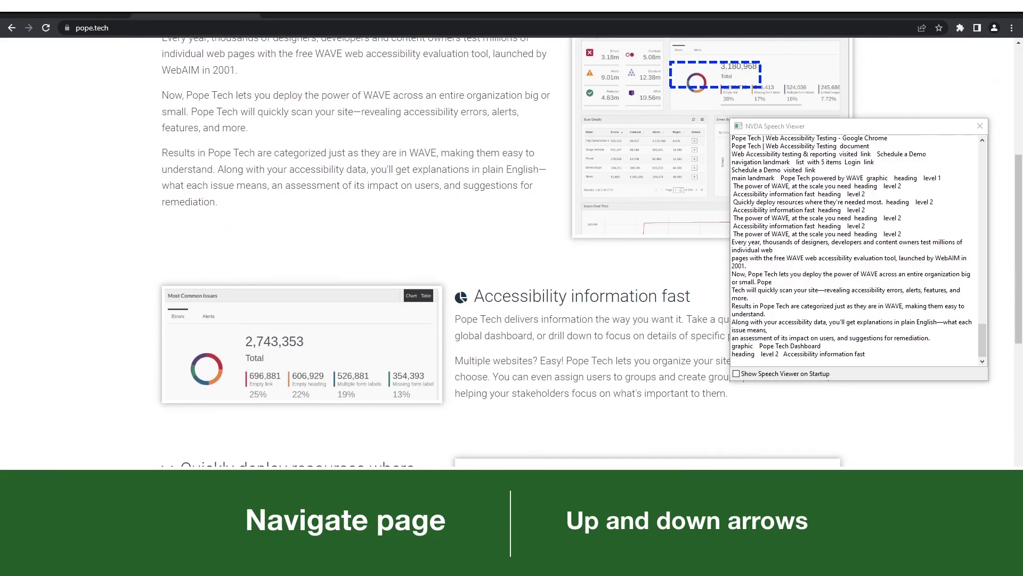
{"action": "key", "text": "Down"}
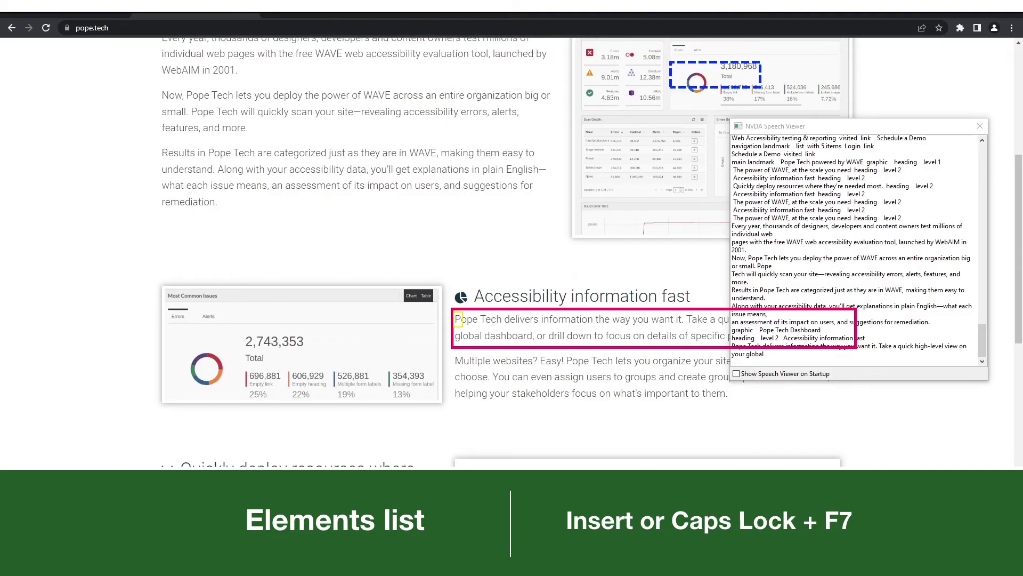
- Read the Multiple websites? paragraph, then show headings in NVDA's Elements List
{"action": "key", "text": "Down"}
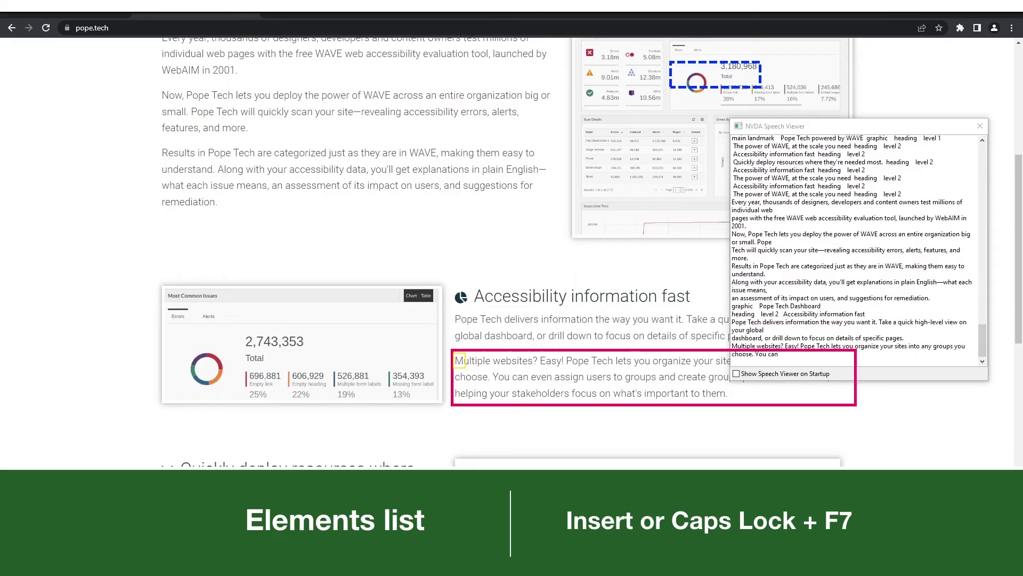
{"action": "key", "text": "Insert+F7"}
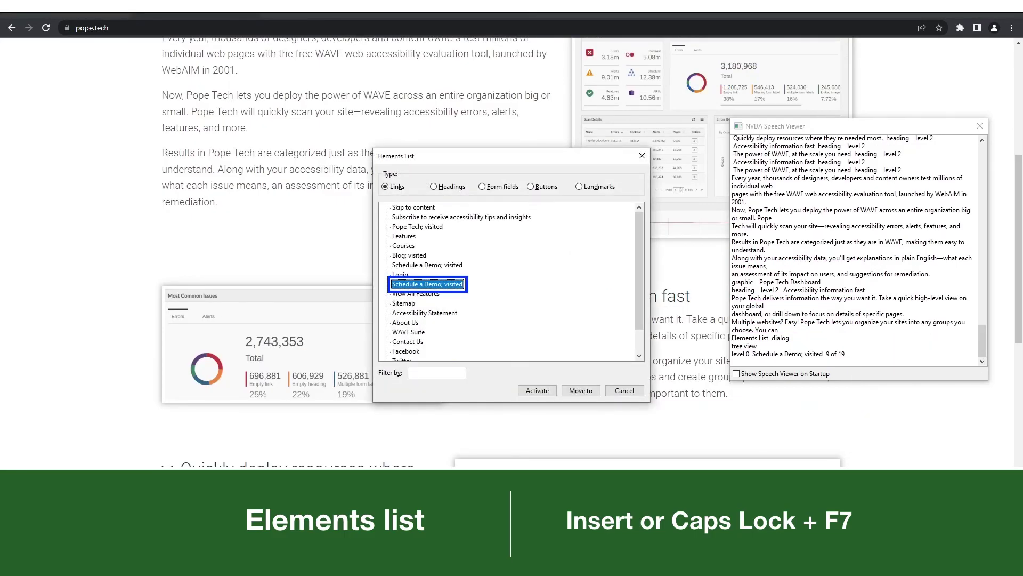
{"action": "key", "text": "Tab"}
{"action": "key", "text": "shift+Tab"}
{"action": "key", "text": "shift+Tab"}
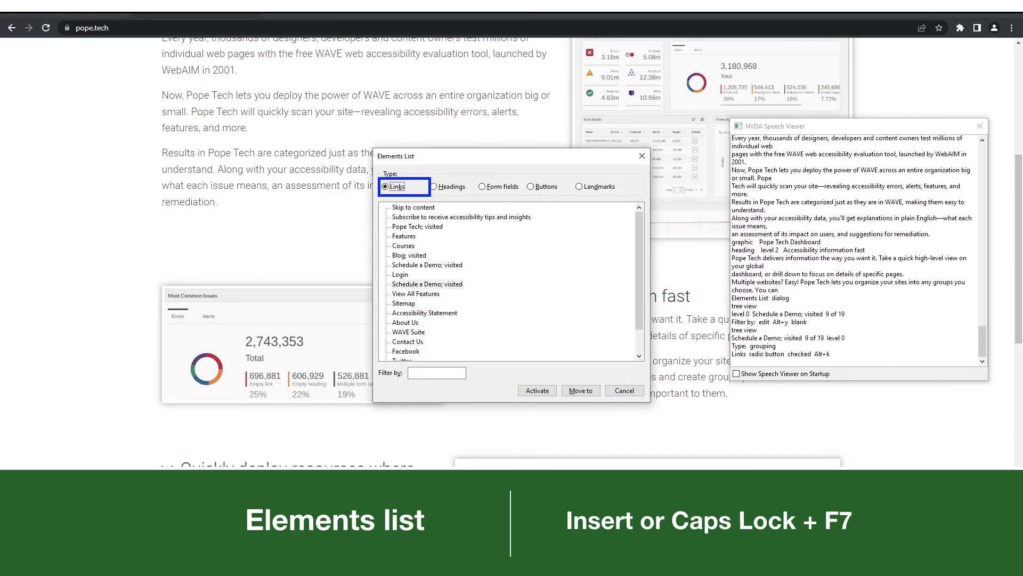
{"action": "key", "text": "Right"}
{"action": "key", "text": "Right"}
{"action": "key", "text": "Right"}
{"action": "key", "text": "Left"}
{"action": "key", "text": "Left"}
{"action": "key", "text": "Left"}
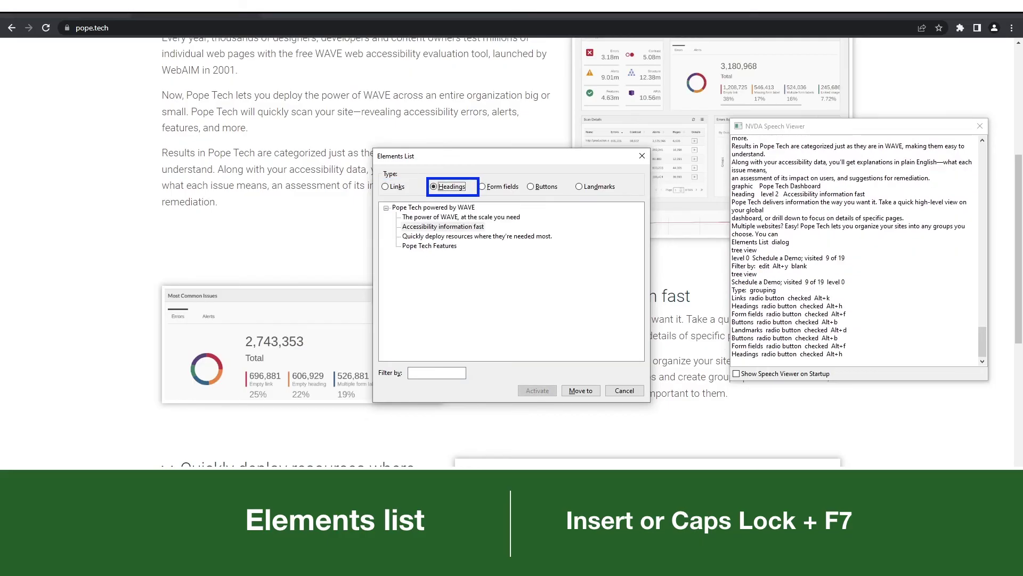
- Jump to the 'Quickly deploy resources where they're needed most' heading from the list
{"action": "key", "text": "Tab"}
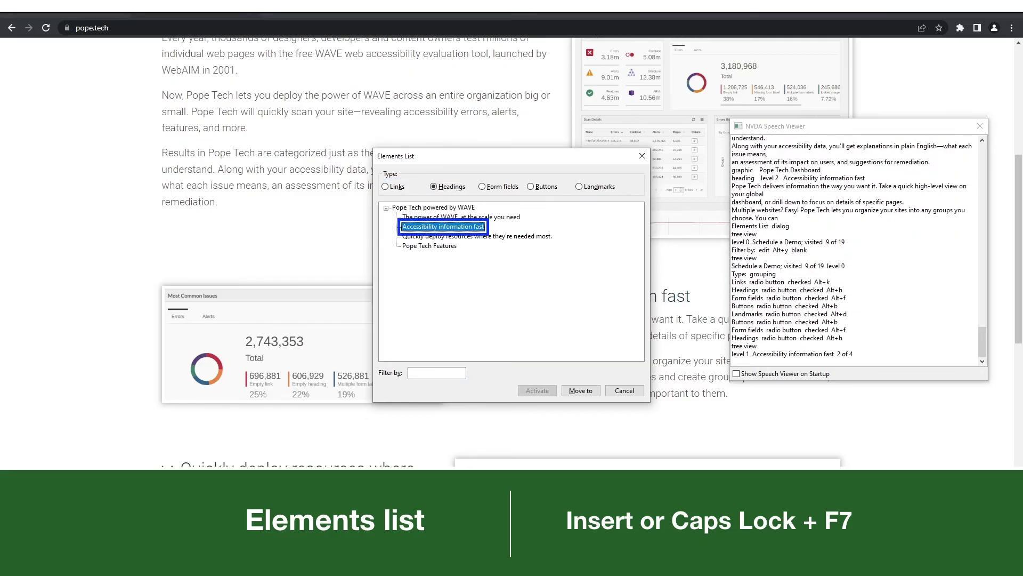
{"action": "key", "text": "Down"}
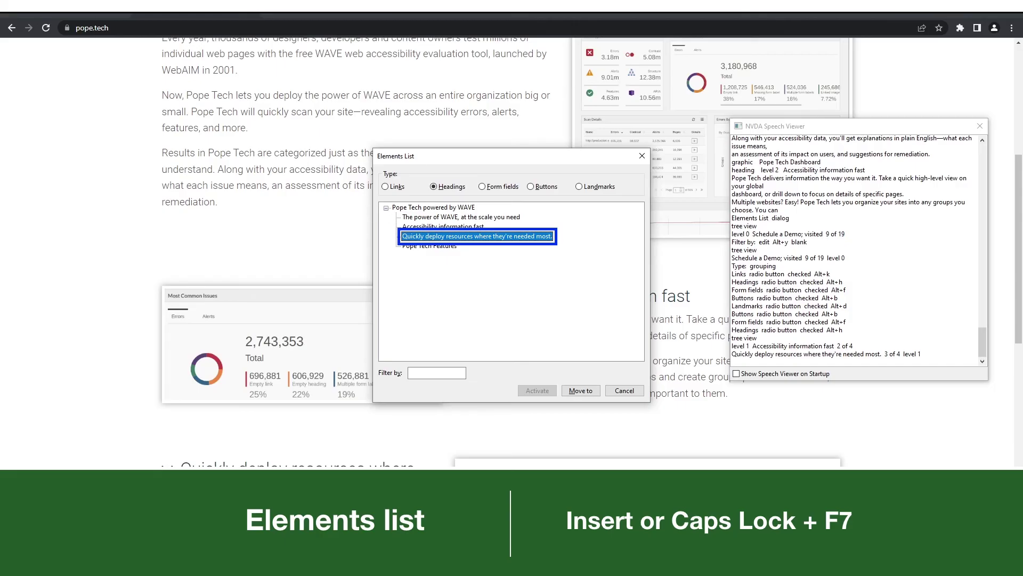
{"action": "key", "text": "Return"}
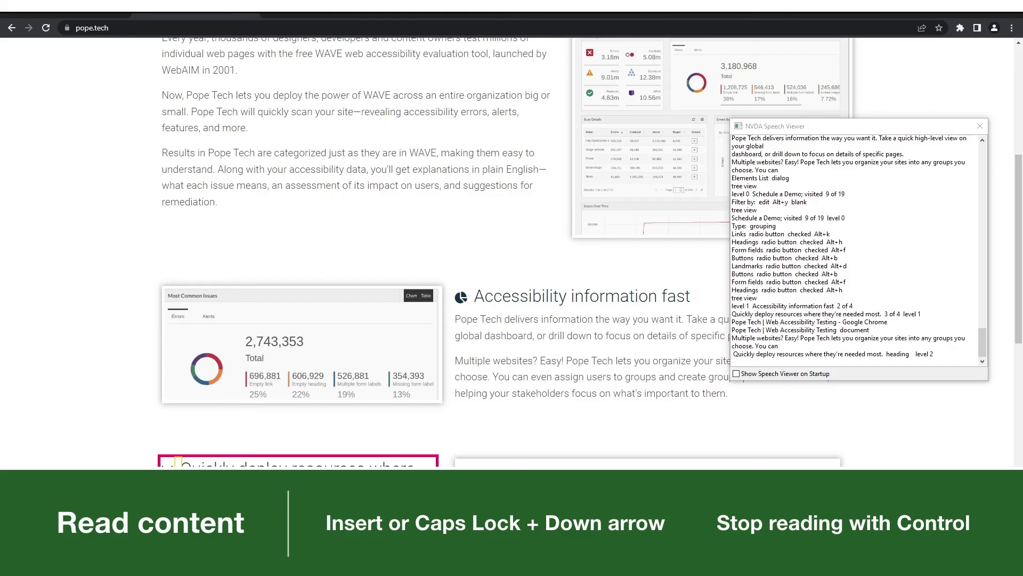
- Read past the Quickly deploy resources heading into 'Which department is the best at Accessibility?'
{"action": "key", "text": "Down"}
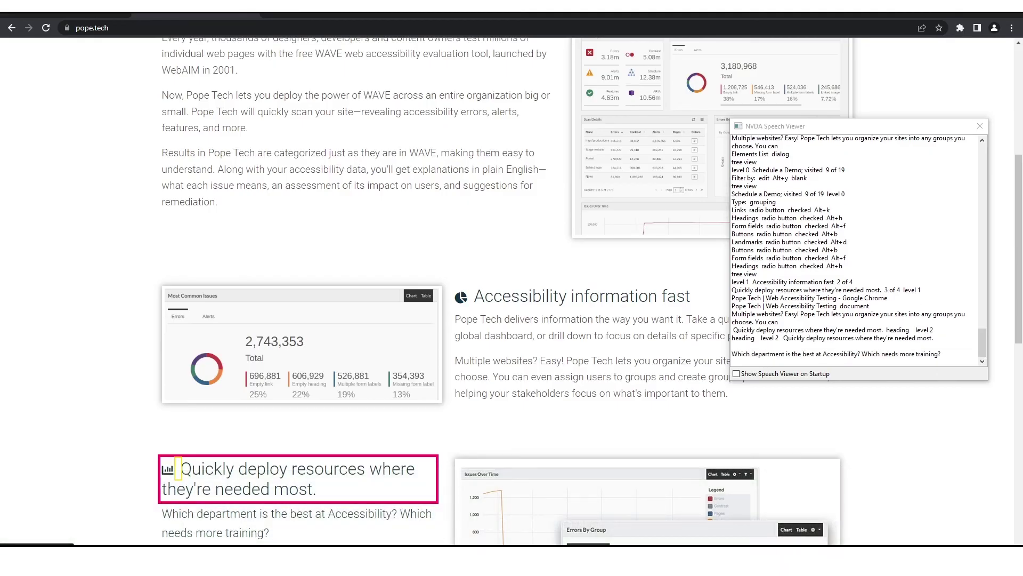
{"action": "key", "text": "Down"}
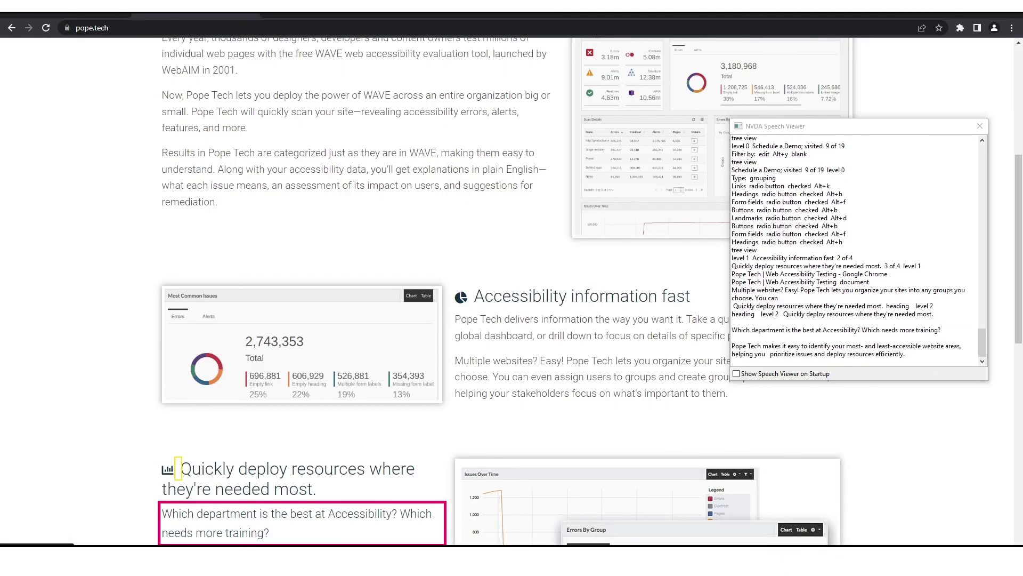